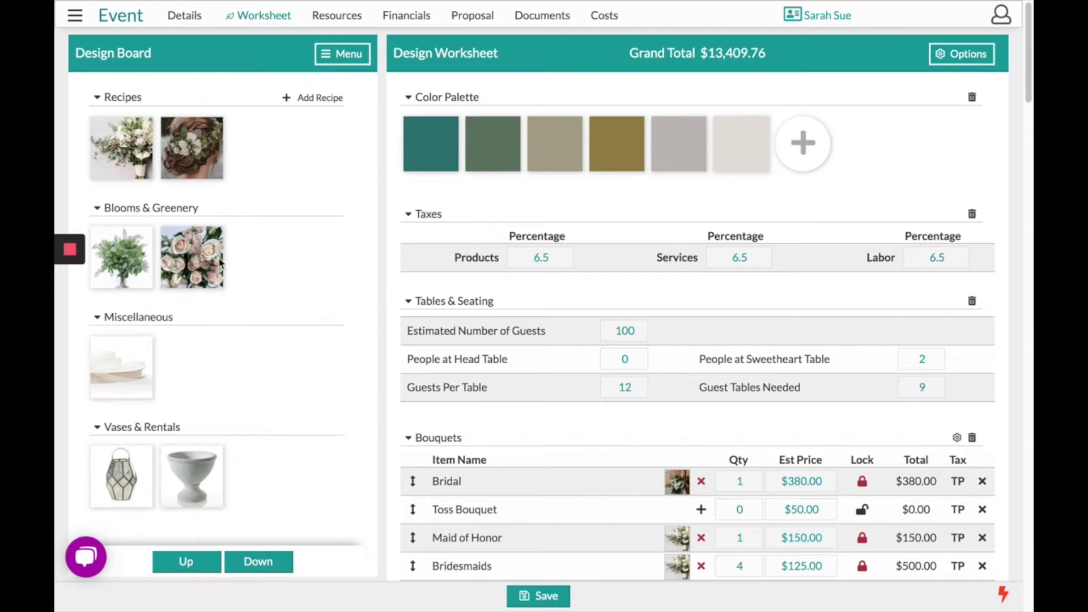
Switch the side panel to the Edit Worksheet options listing addable sections and line items.
left_click(338, 17)
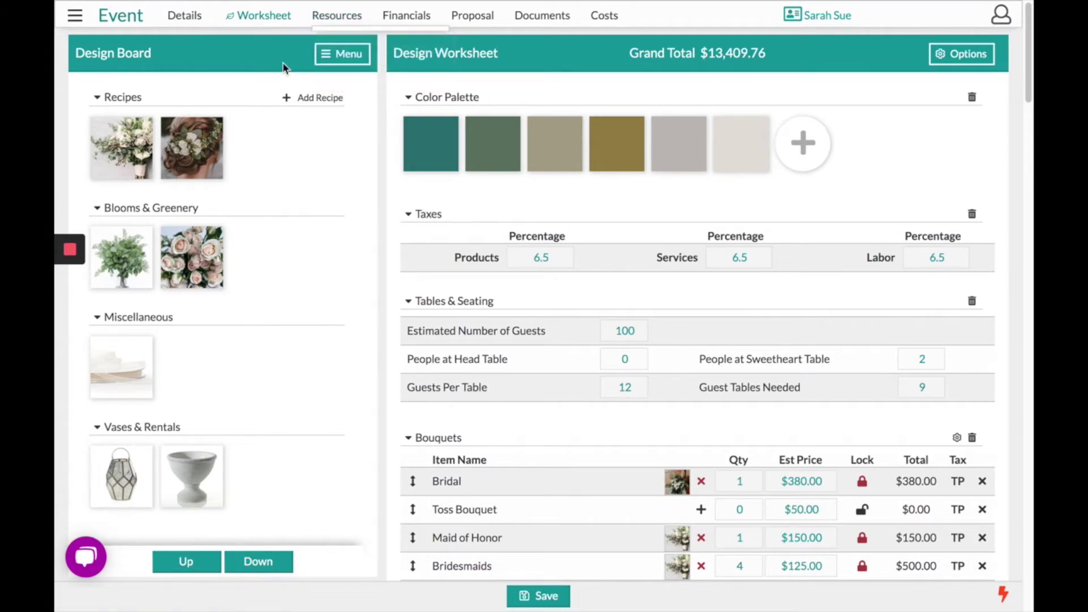
left_click(339, 62)
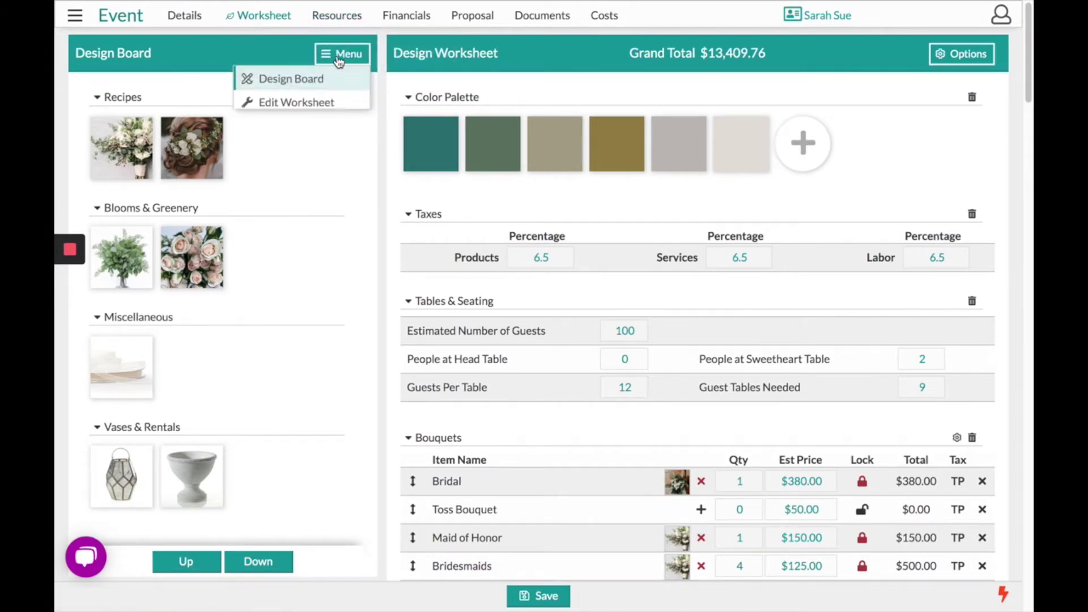
left_click(331, 106)
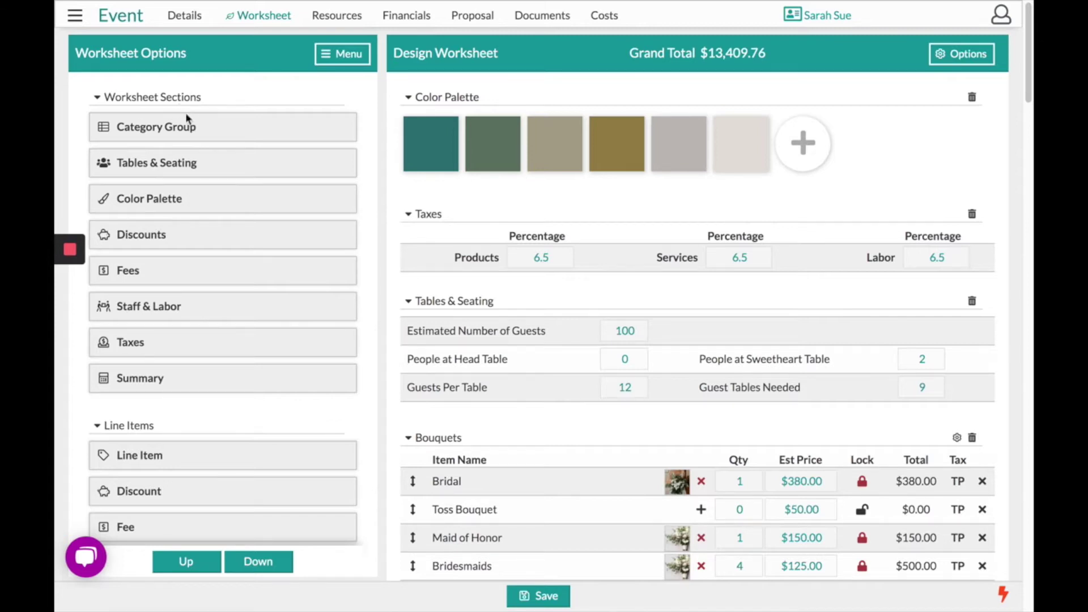
Add a Discounts section above Bouquets with one new row, then delete the section.
scroll(609, 338, "down", 1)
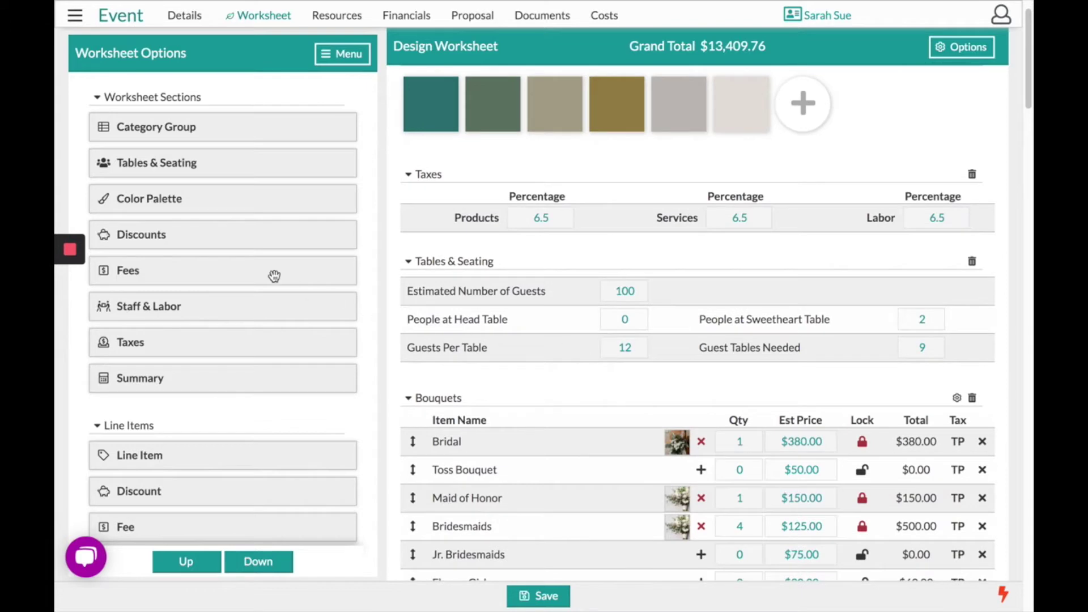
left_click_drag(218, 241, 682, 399)
scroll(682, 398, "down", 2)
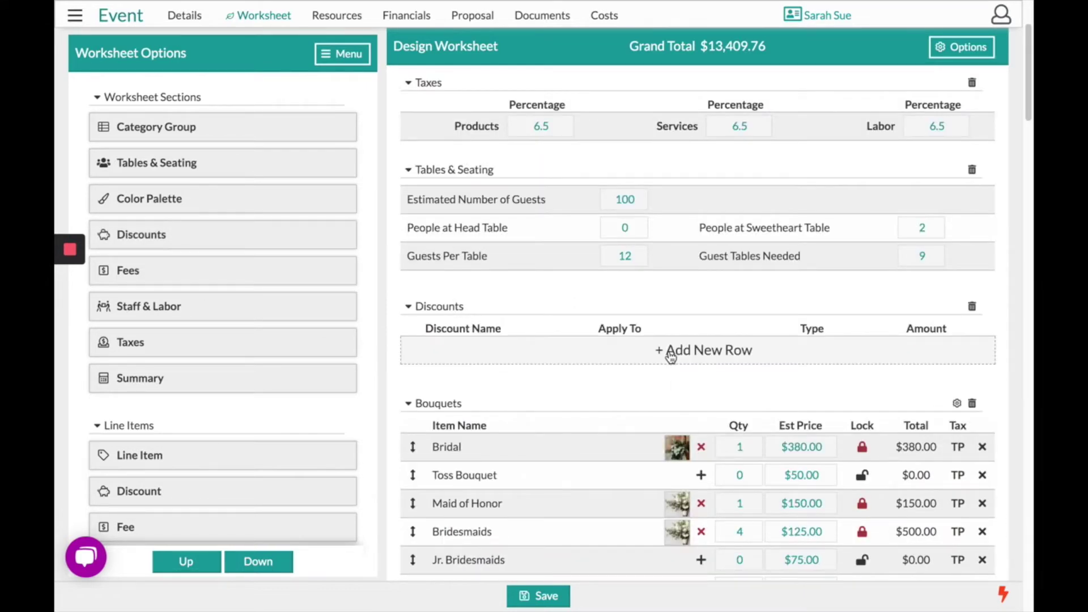
left_click(670, 358)
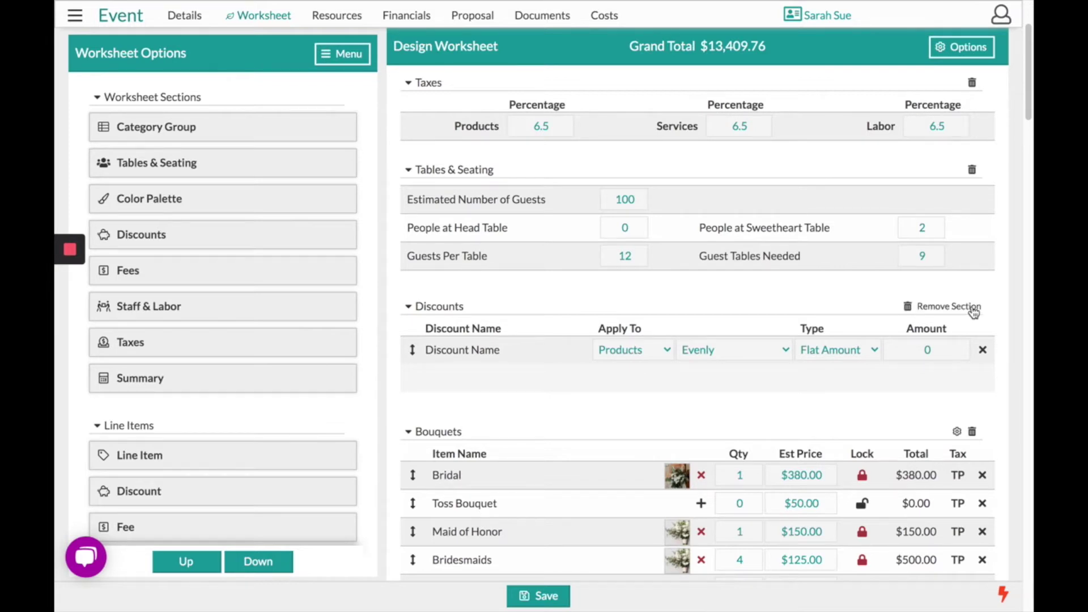
left_click(973, 309)
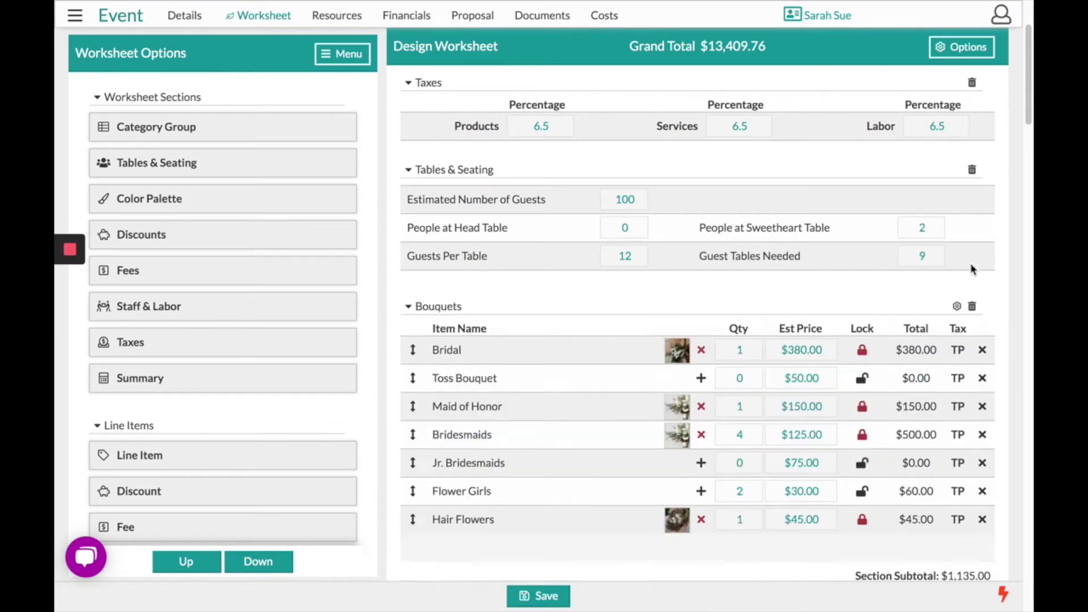
Delete Tables & Seating, then drag it from Removed Sections back in below Bouquets.
left_click(970, 175)
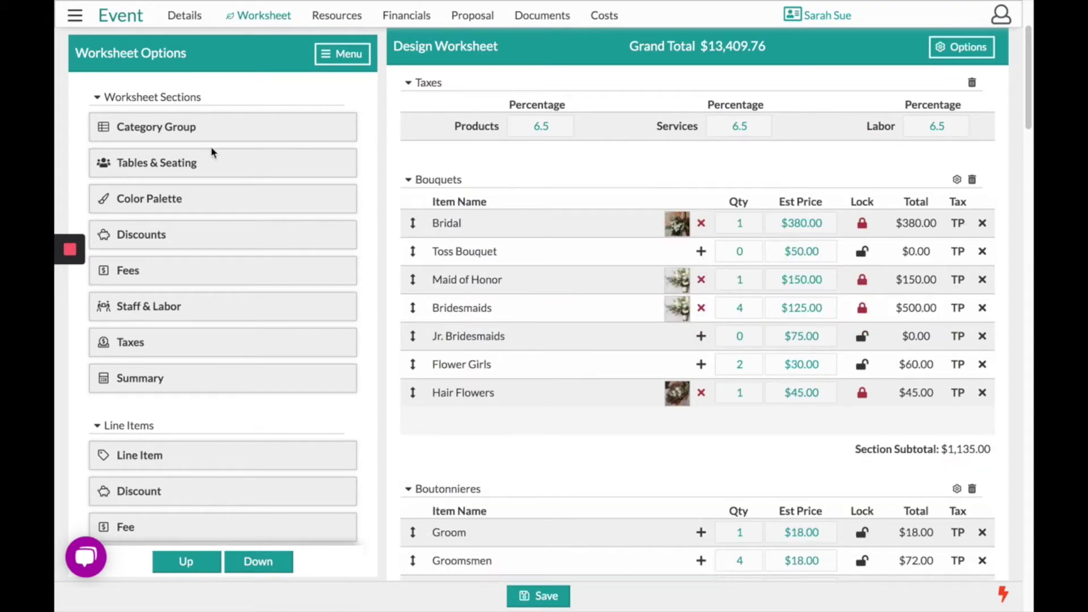
left_click(267, 567)
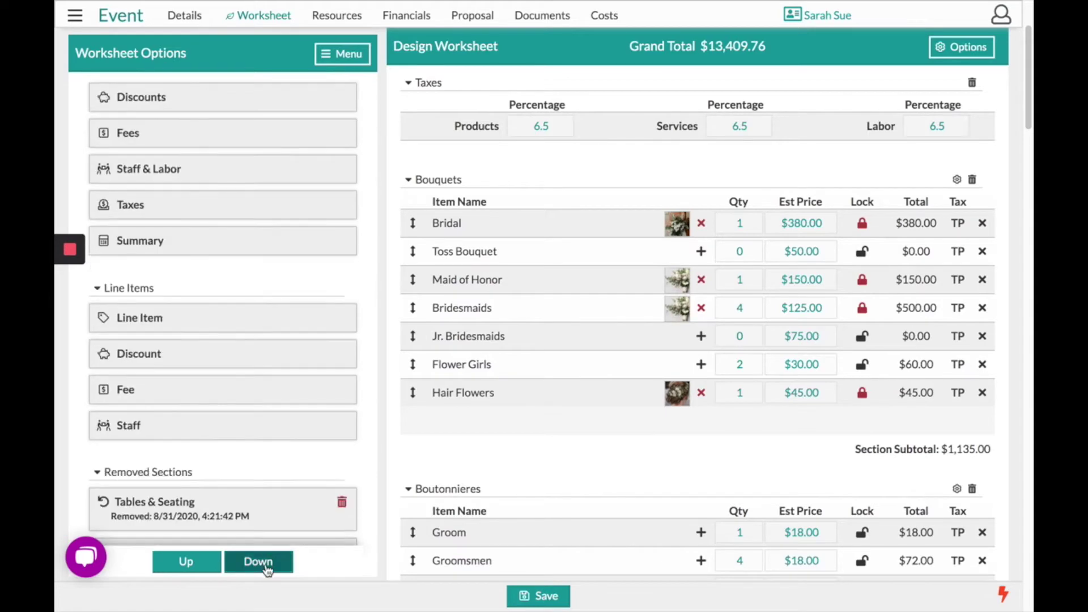
left_click(267, 567)
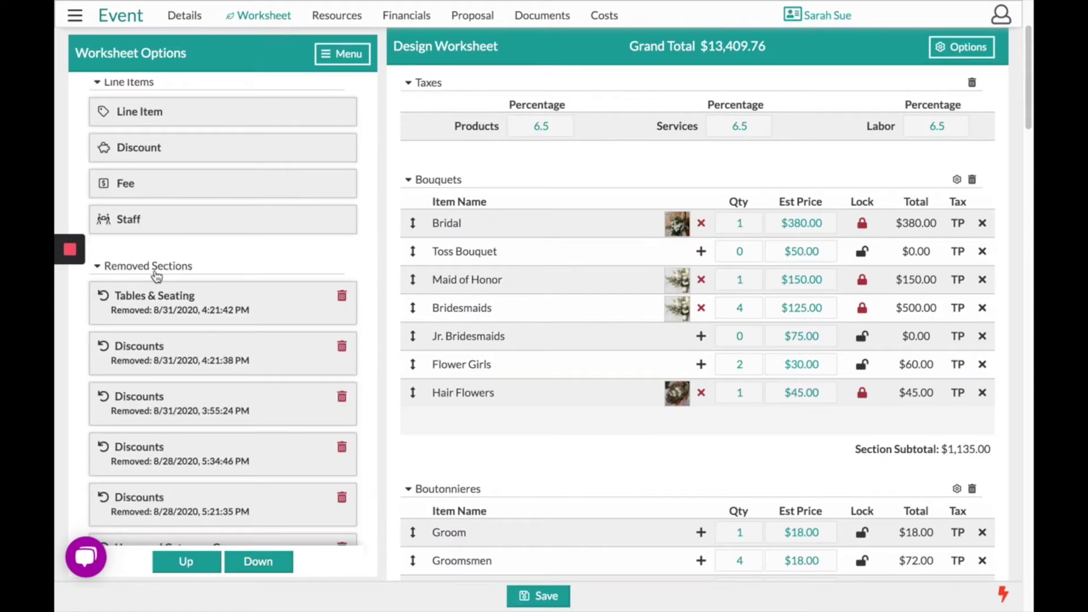
left_click_drag(161, 309, 644, 481)
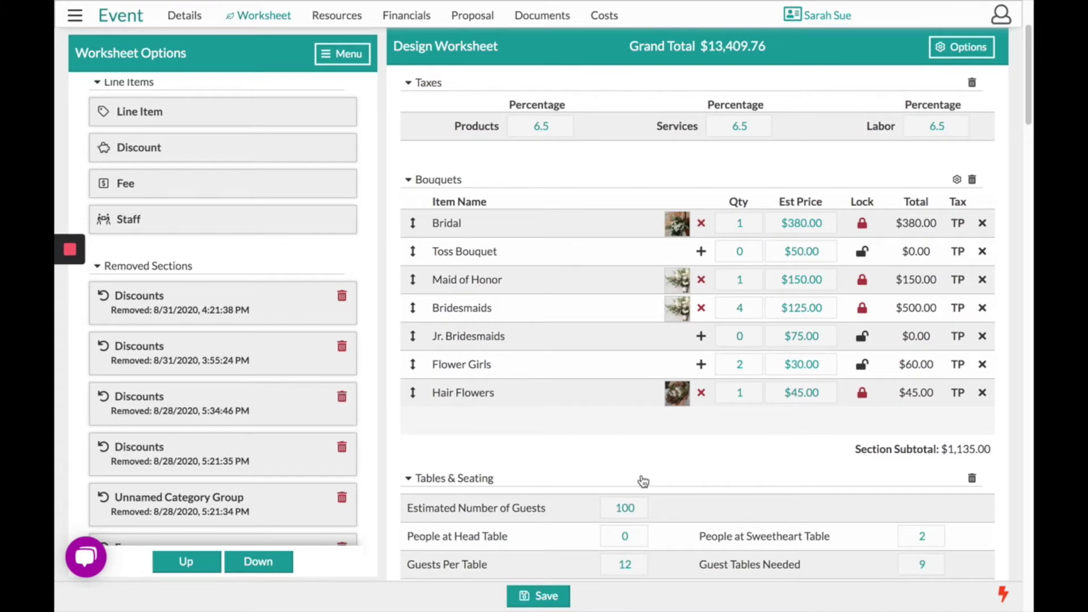
Show Items Used in the side panel, listing counts such as Anemone Mona Lisa, White at 17.
left_click(340, 57)
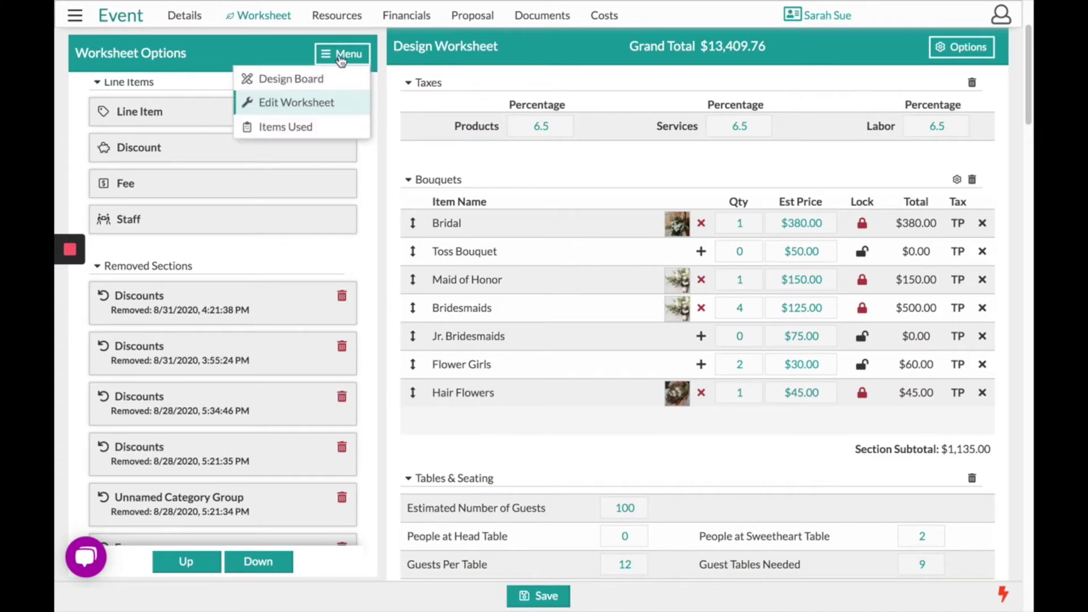
left_click(294, 132)
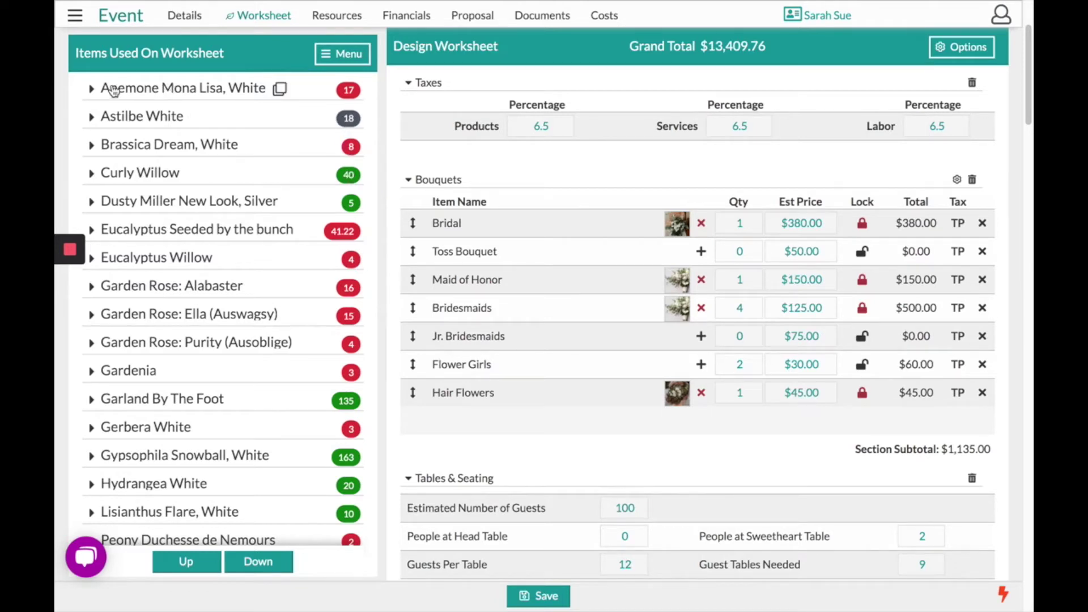
Raise Maid of Honor's Anemone Mona Lisa, White to 8 stems ($196.62), then return to the Design Board.
left_click(92, 89)
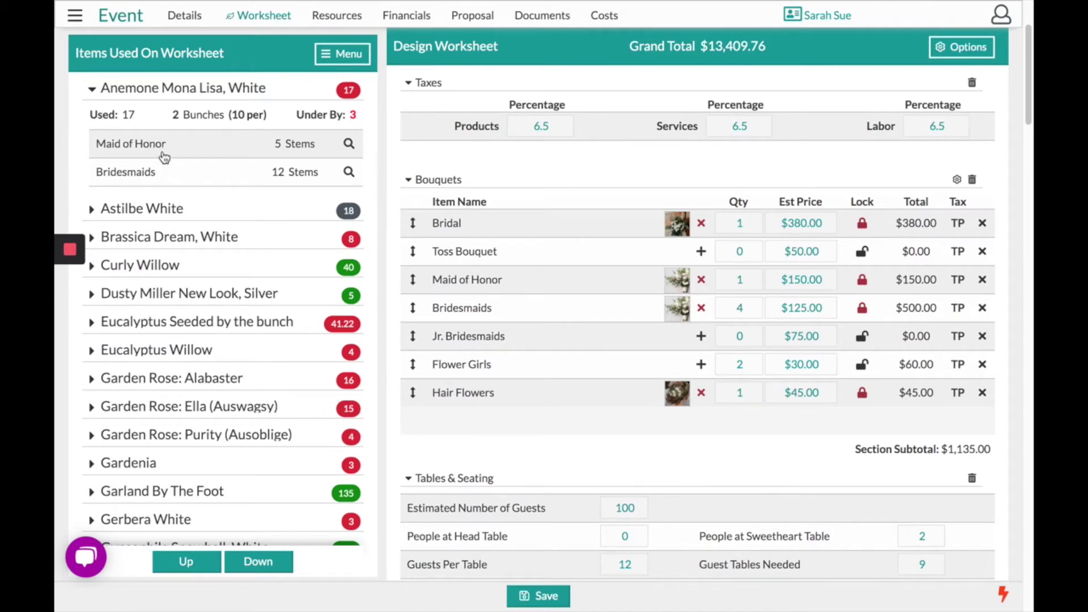
left_click(349, 145)
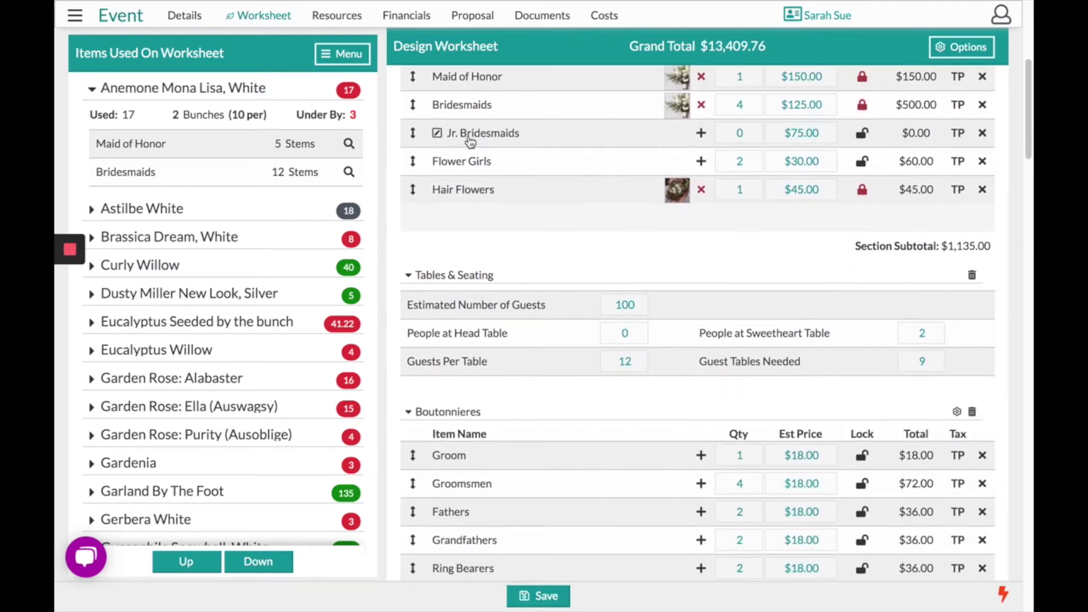
left_click(677, 84)
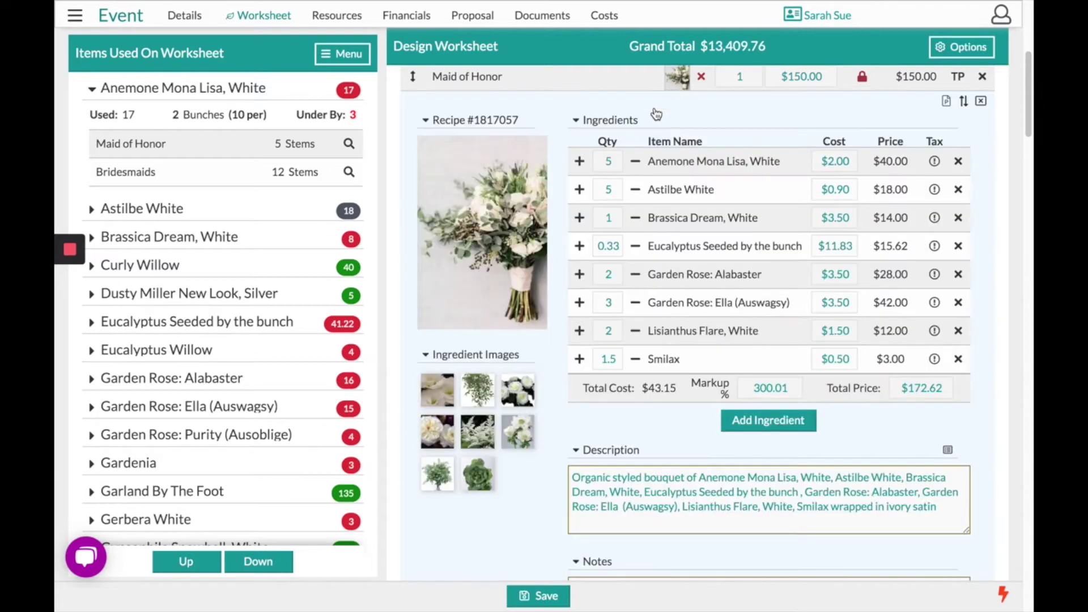
left_click(580, 162)
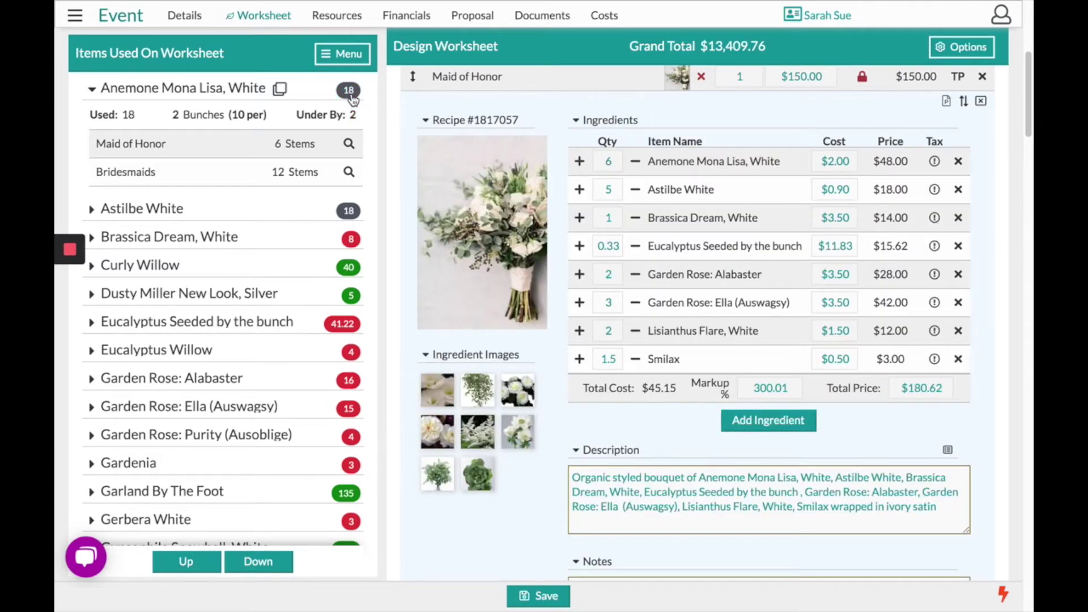
left_click(579, 161)
left_click(579, 162)
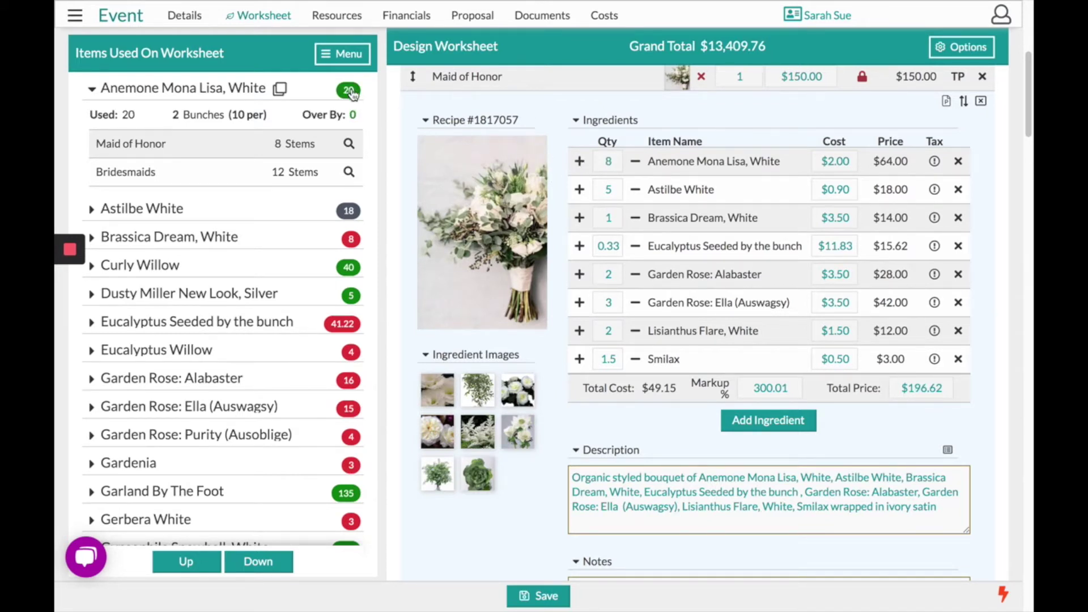
left_click(345, 55)
left_click(335, 84)
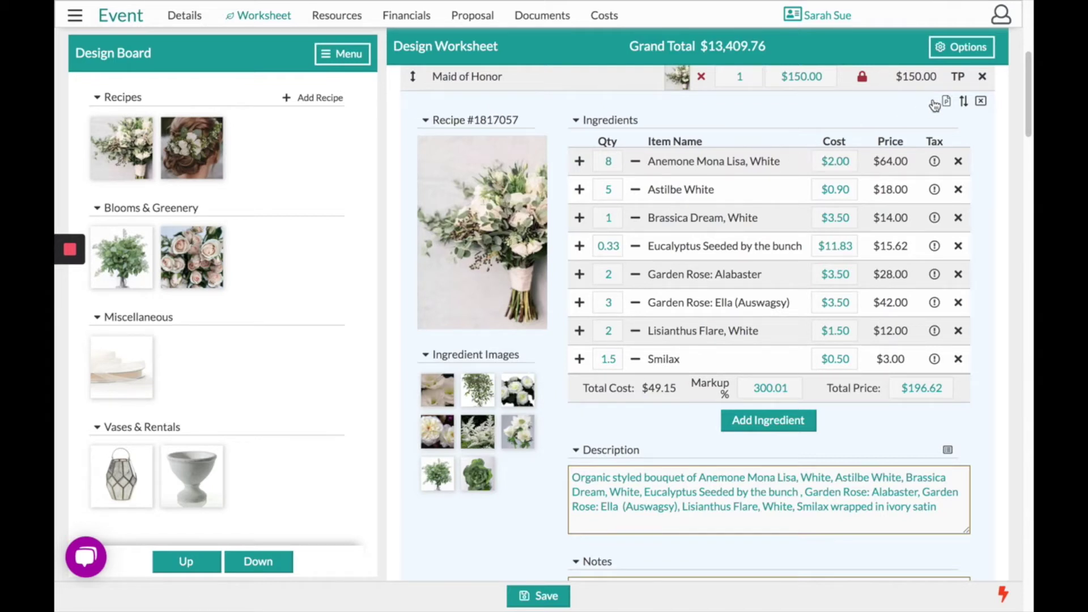
Open the worksheet-wide options list and close it without choosing anything.
left_click(954, 52)
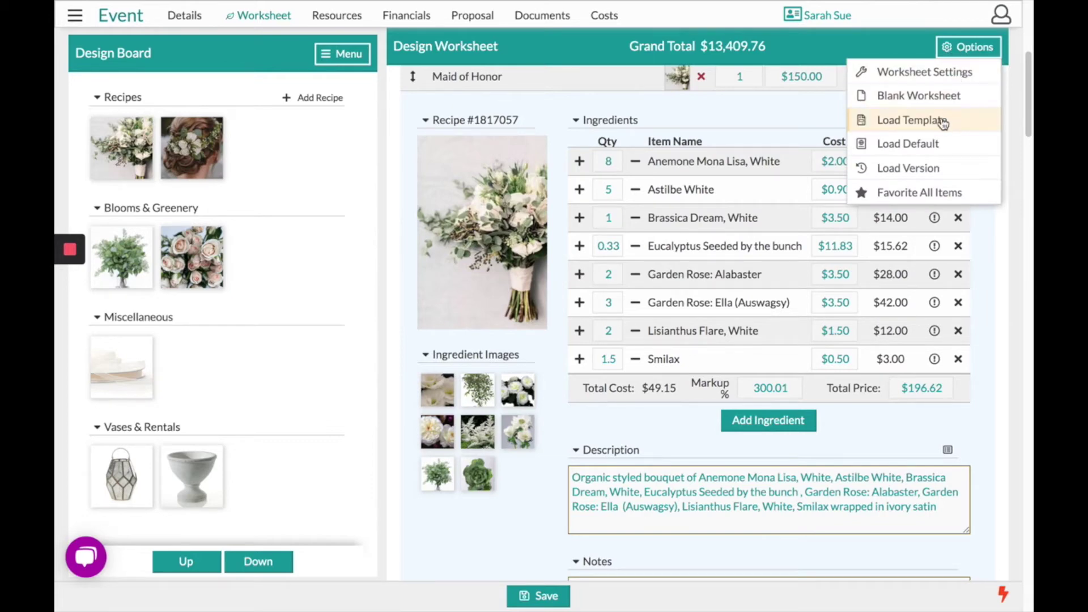
left_click(788, 109)
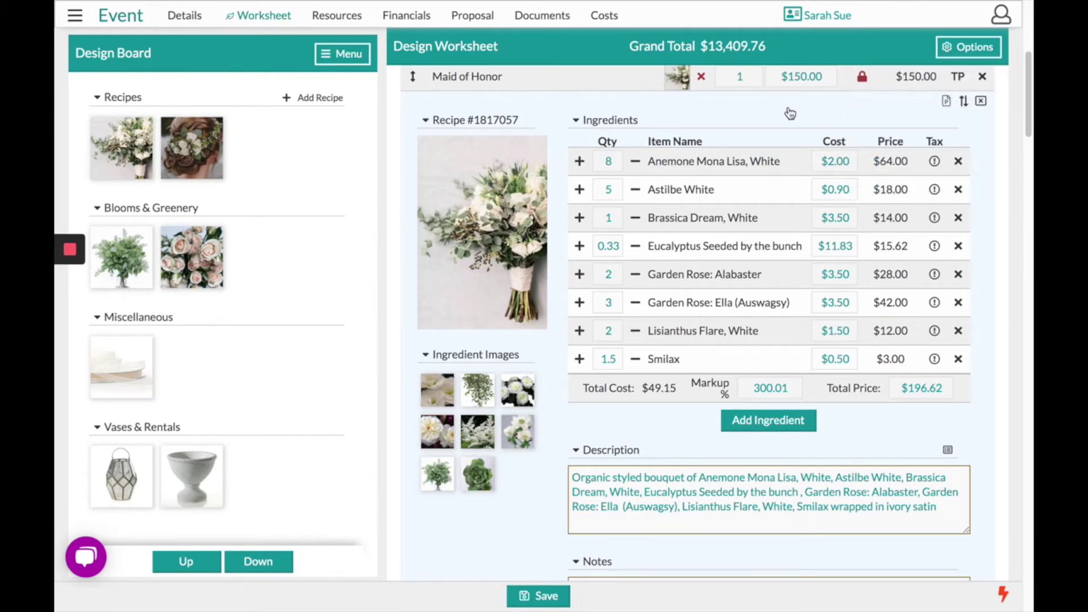
scroll(787, 109, "up", 2)
scroll(787, 109, "up", 2)
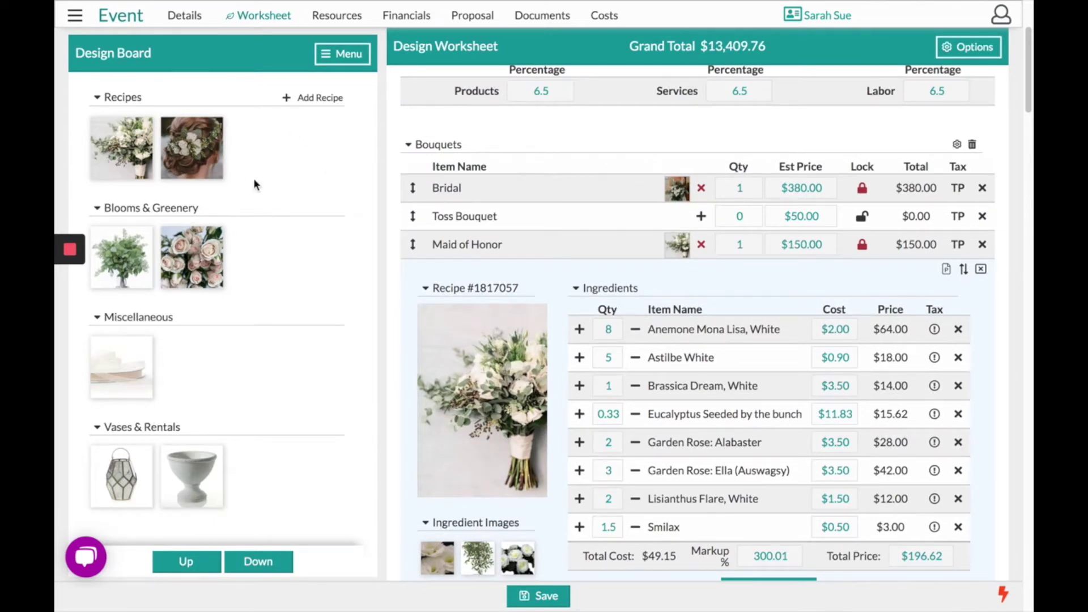
Save Bridal's Willow Bouquet as a new gallery recipe, then collapse the Bridal and Maid of Honor recipes.
left_click(680, 197)
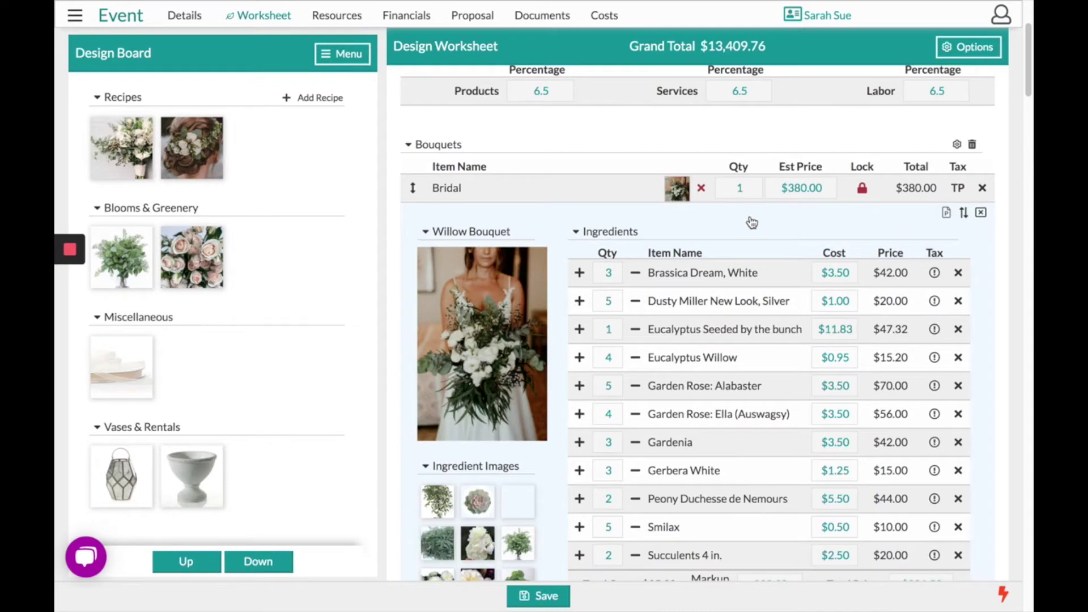
left_click(963, 221)
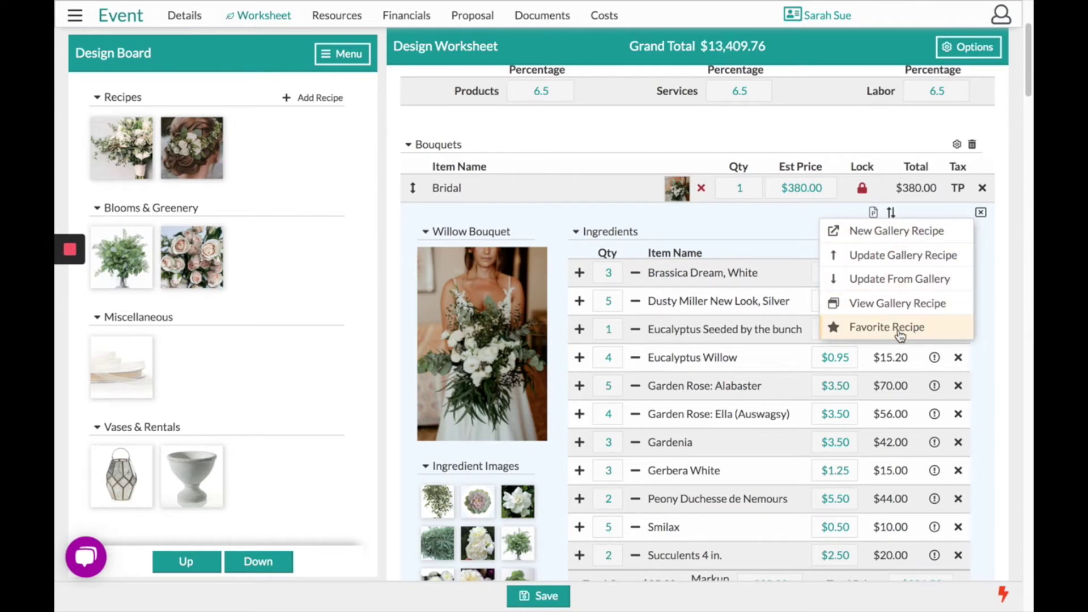
left_click(900, 334)
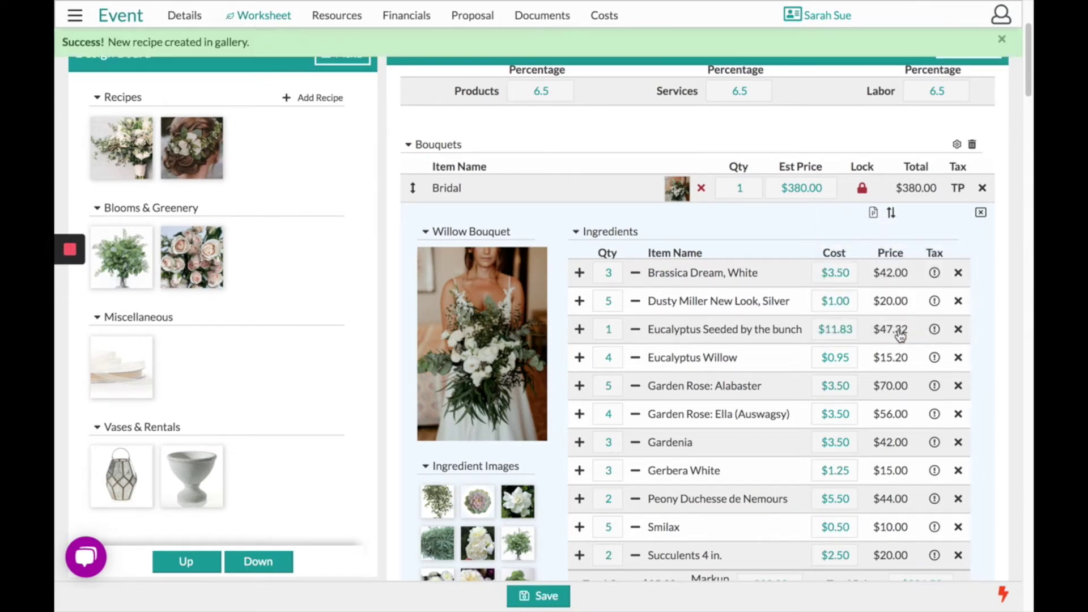
left_click(1001, 39)
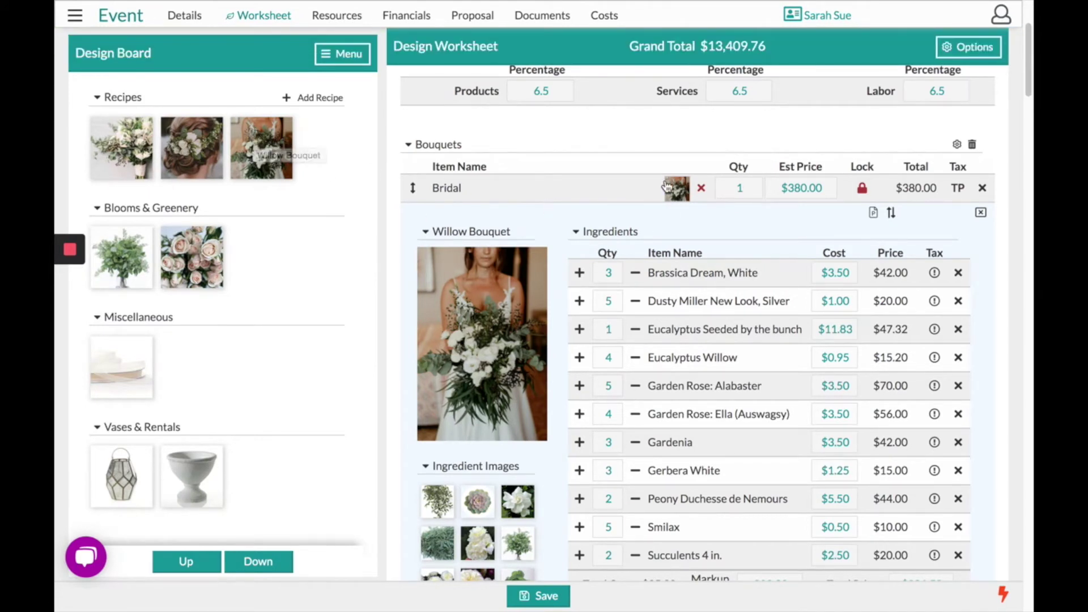
left_click(676, 193)
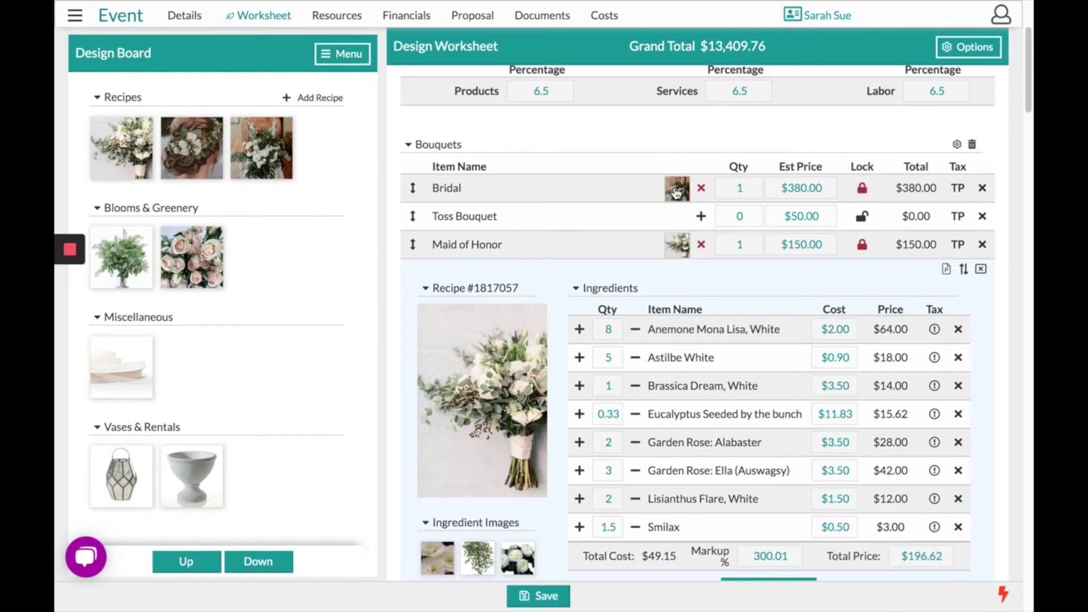
left_click(673, 244)
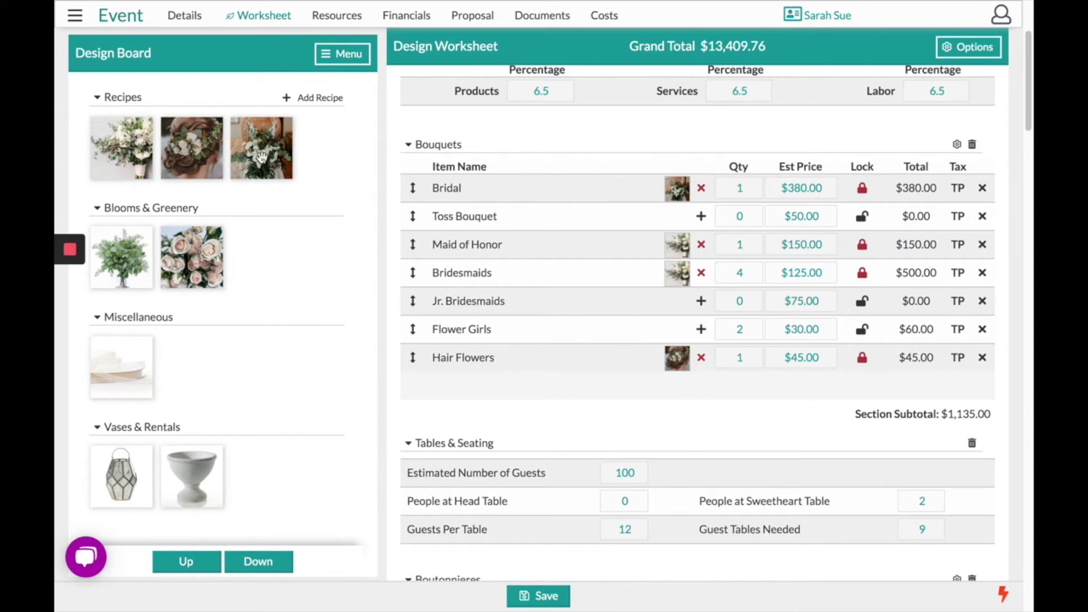
Drop Willow Bouquet onto Toss Bouquet, cut Dusty Miller from 5 to 3, and delete Garden Rose: Alabaster.
left_click_drag(261, 156, 598, 231)
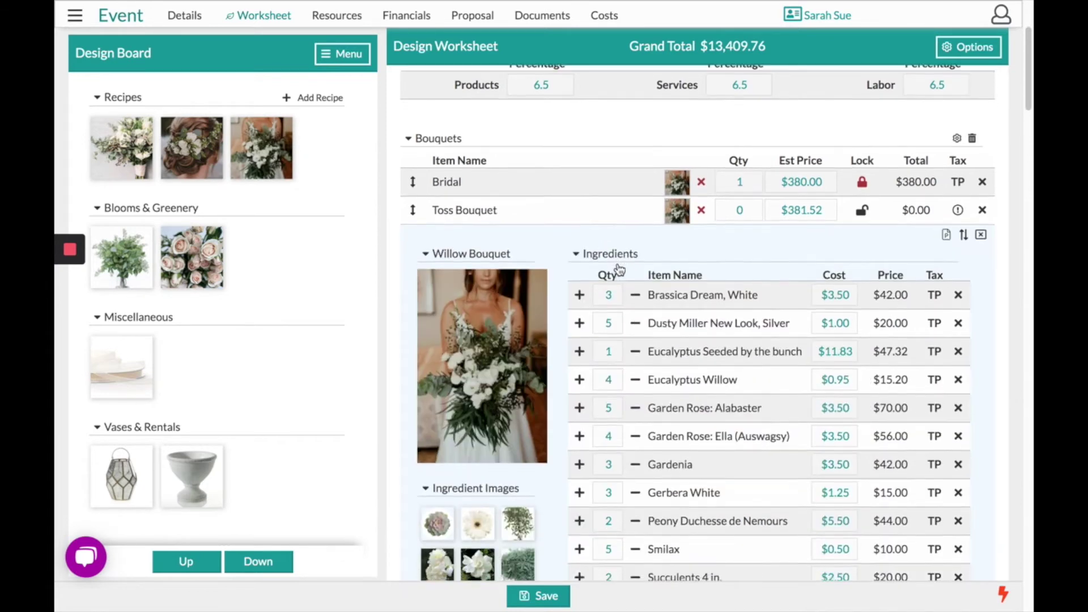
scroll(616, 271, "down", 2)
left_click(634, 208)
left_click(634, 209)
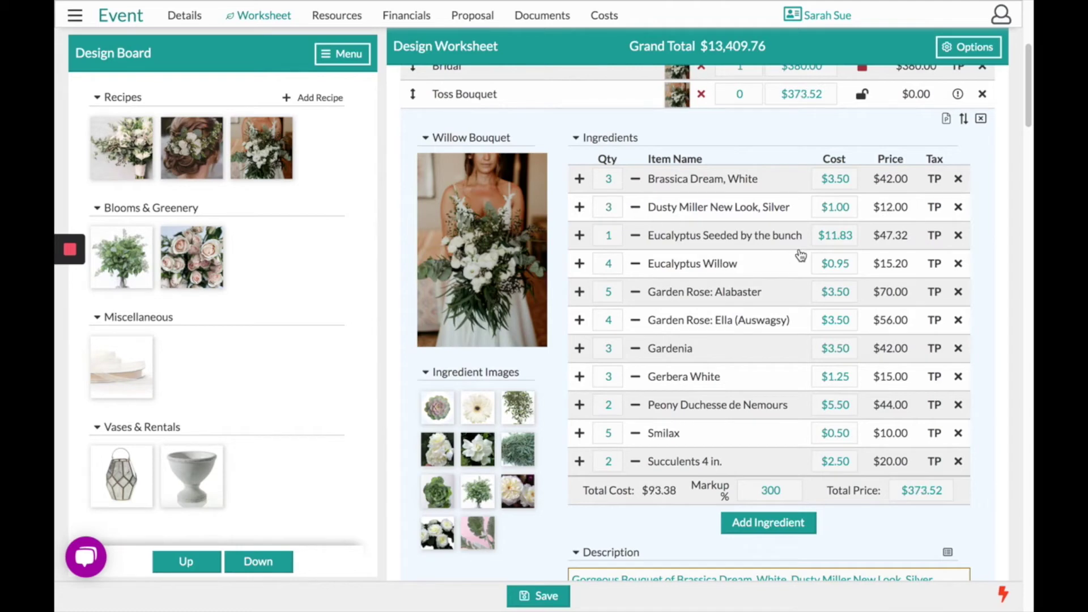
left_click(957, 291)
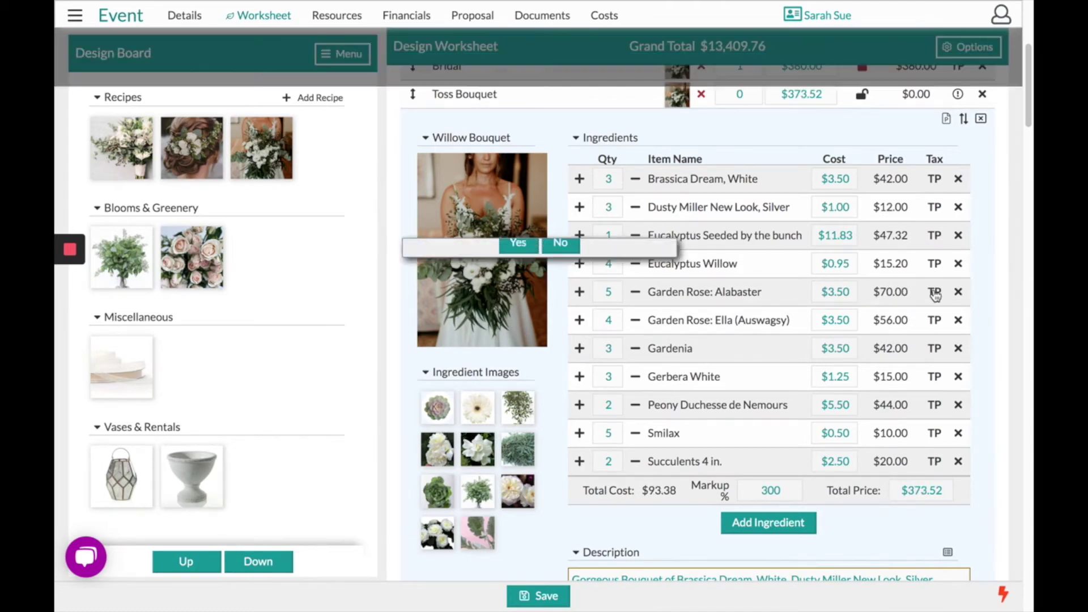
left_click(517, 361)
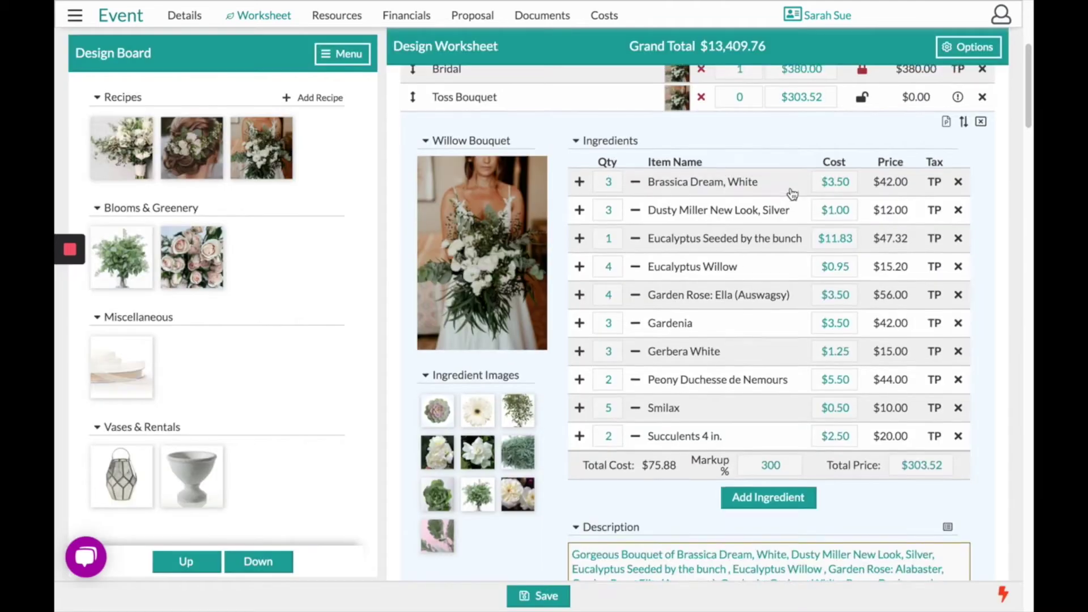
scroll(781, 198, "up", 2)
Give Toss Bouquet quantity 1 and a locked $300.00 price, toggling Proposal Suggestion on then off.
left_click(752, 163)
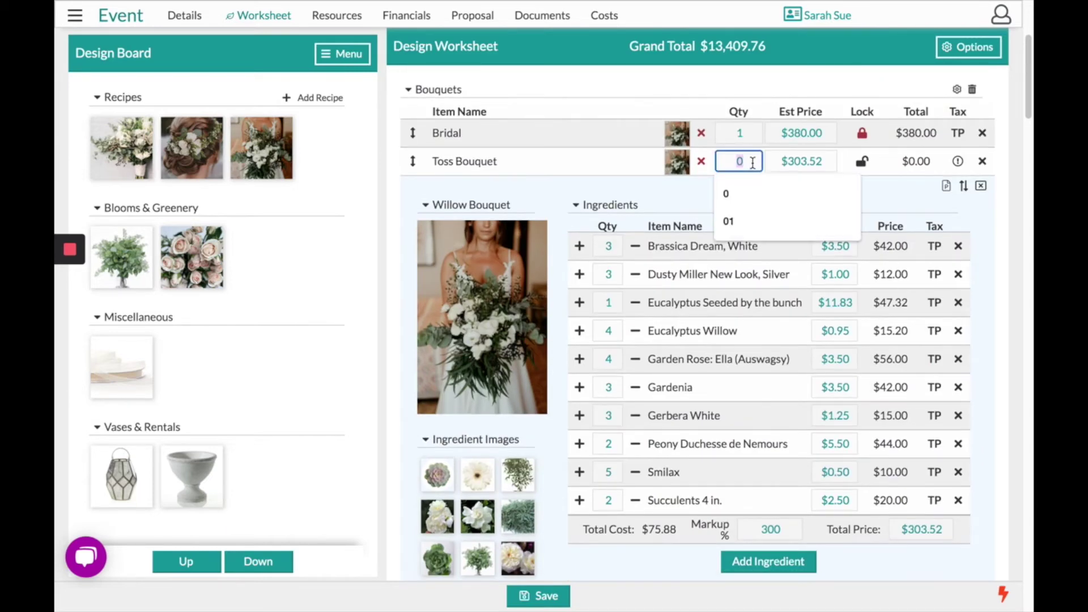
type("1")
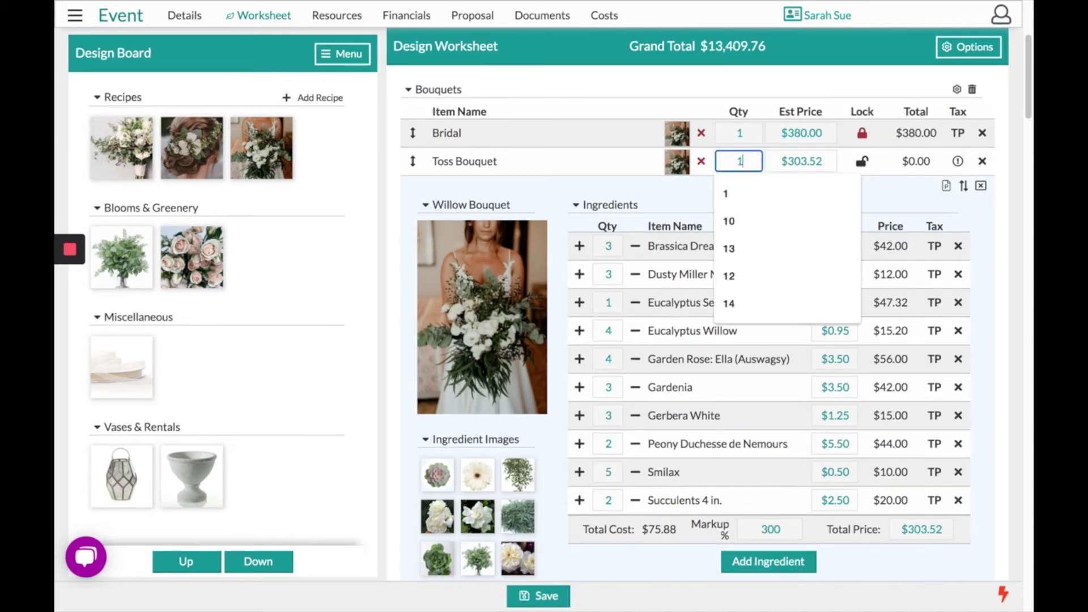
left_click(871, 192)
left_click(858, 166)
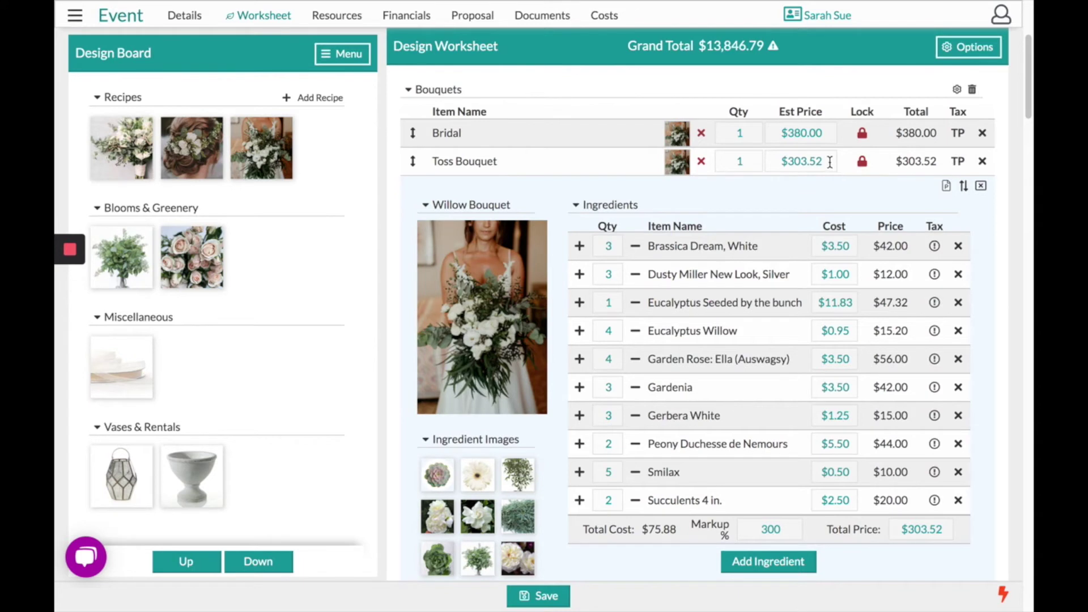
left_click(828, 162)
type("300")
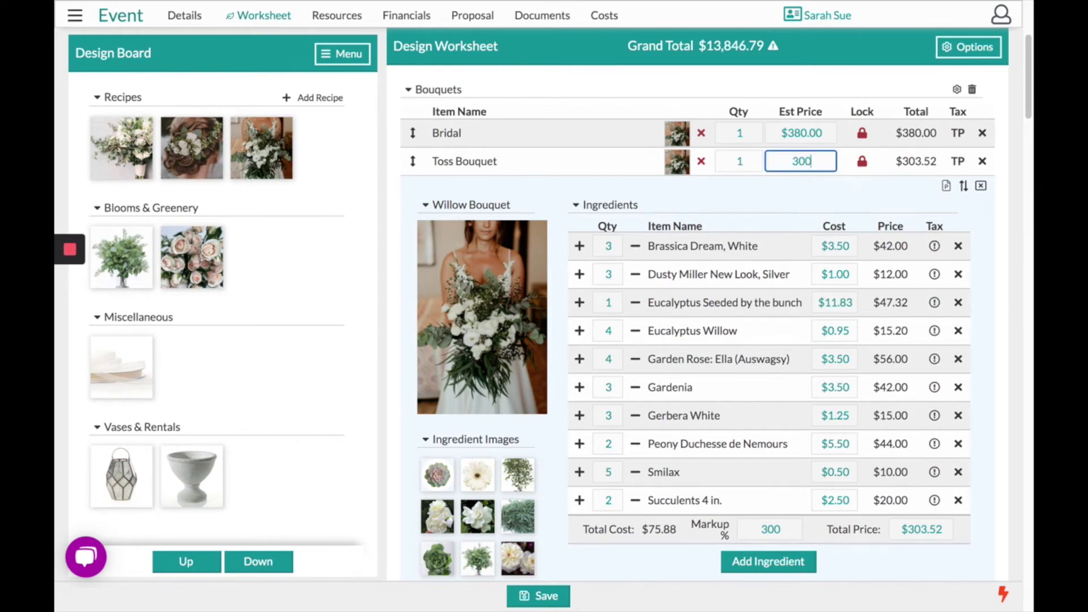
left_click(765, 203)
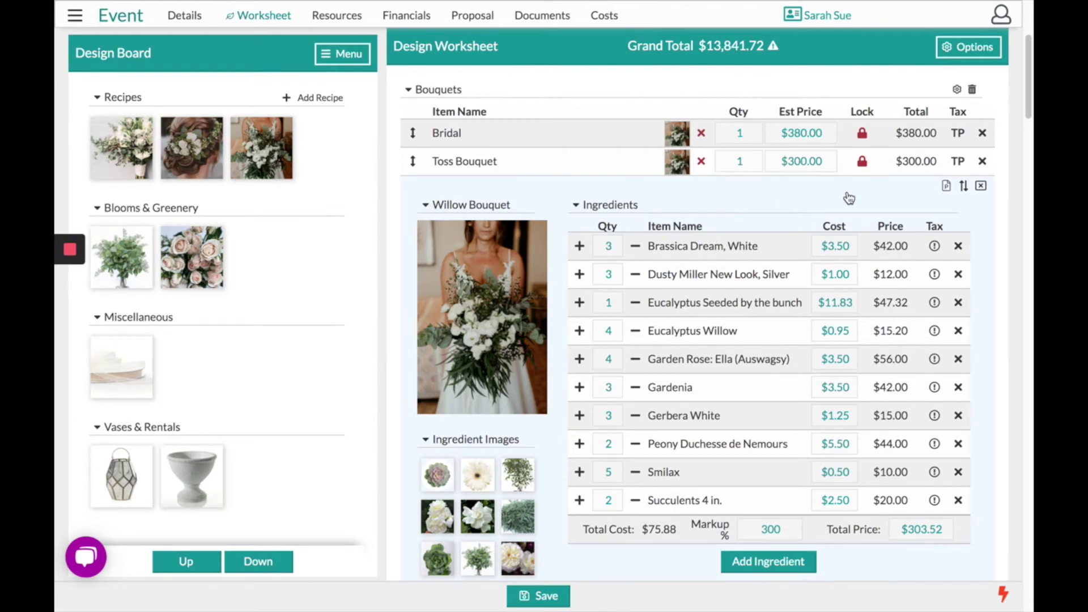
left_click(947, 193)
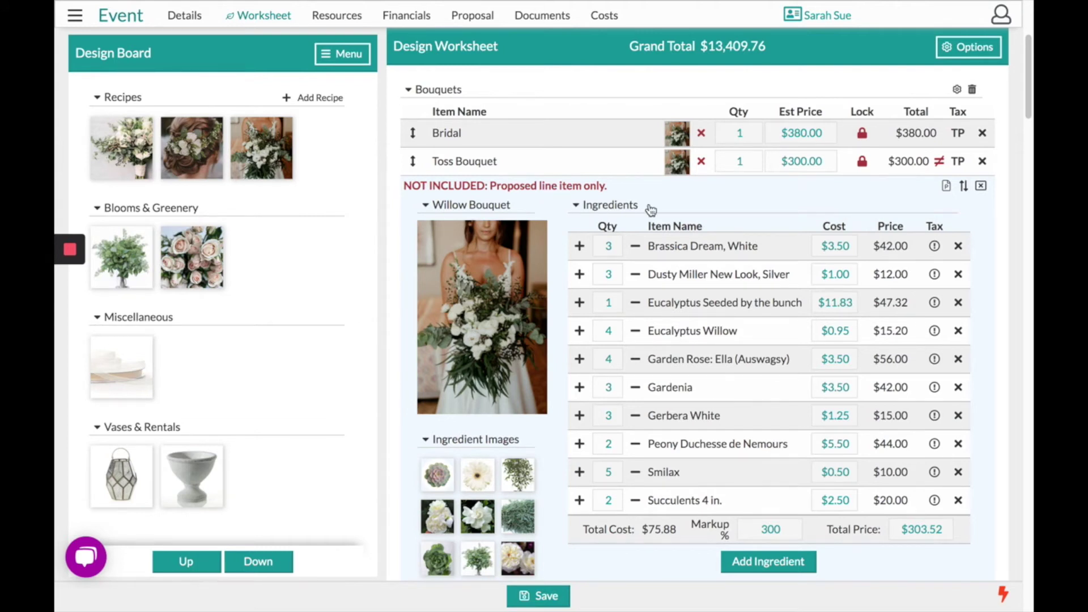
left_click(947, 192)
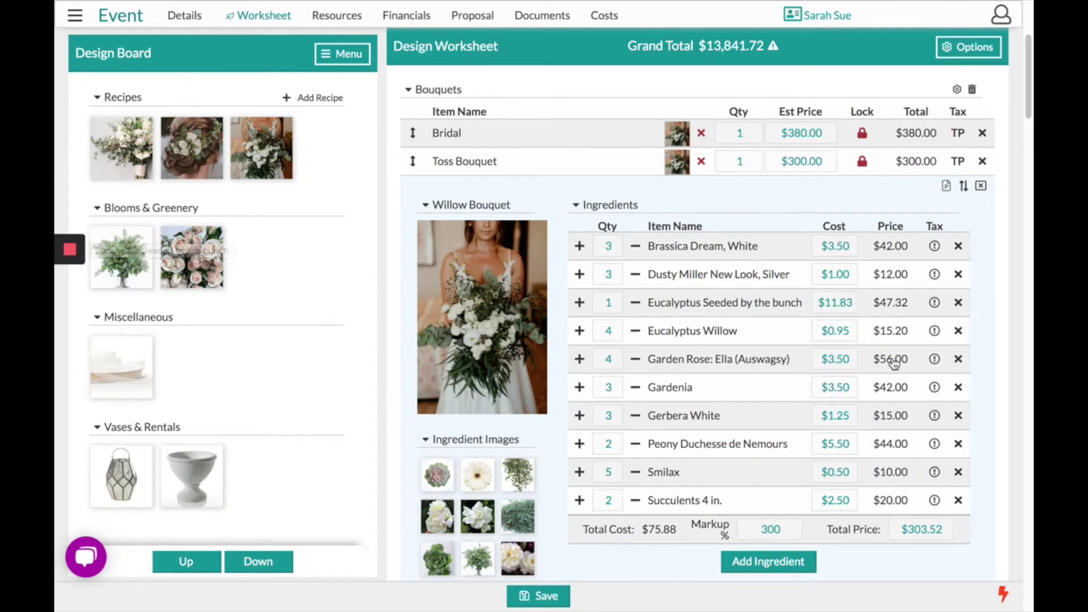
Browse the Design Board down through Miscellaneous and Vases & Rentals, then back to the top.
left_click(946, 49)
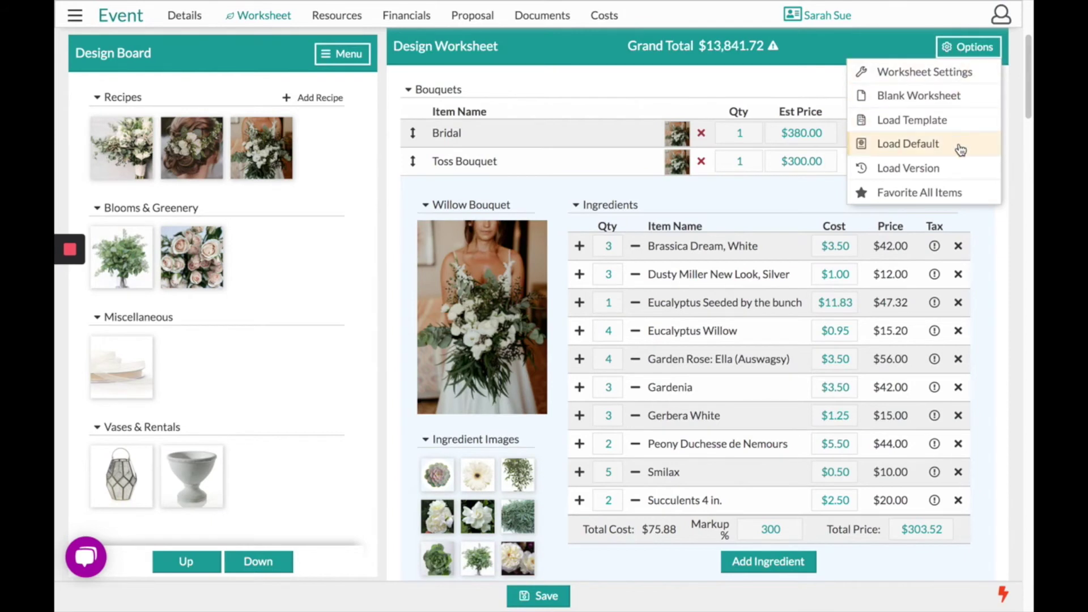
left_click(934, 199)
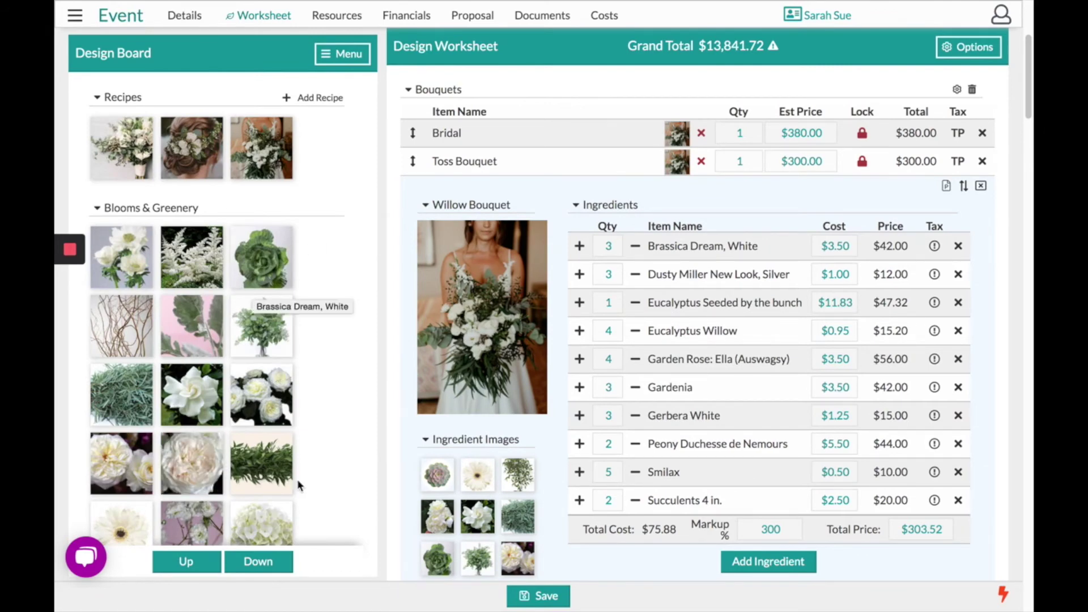
left_click(274, 566)
left_click(276, 567)
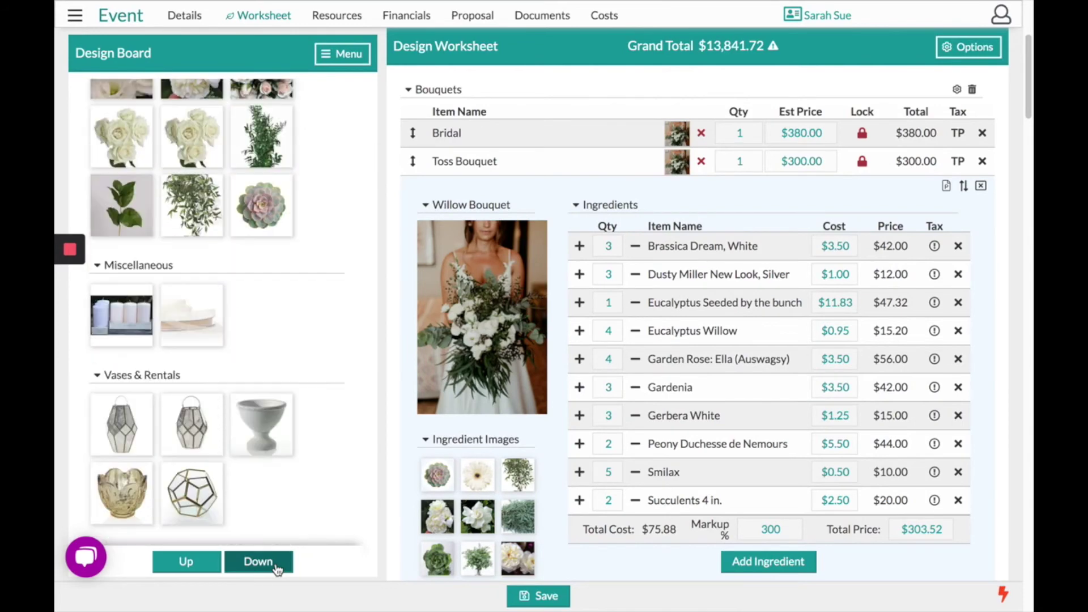
left_click(186, 562)
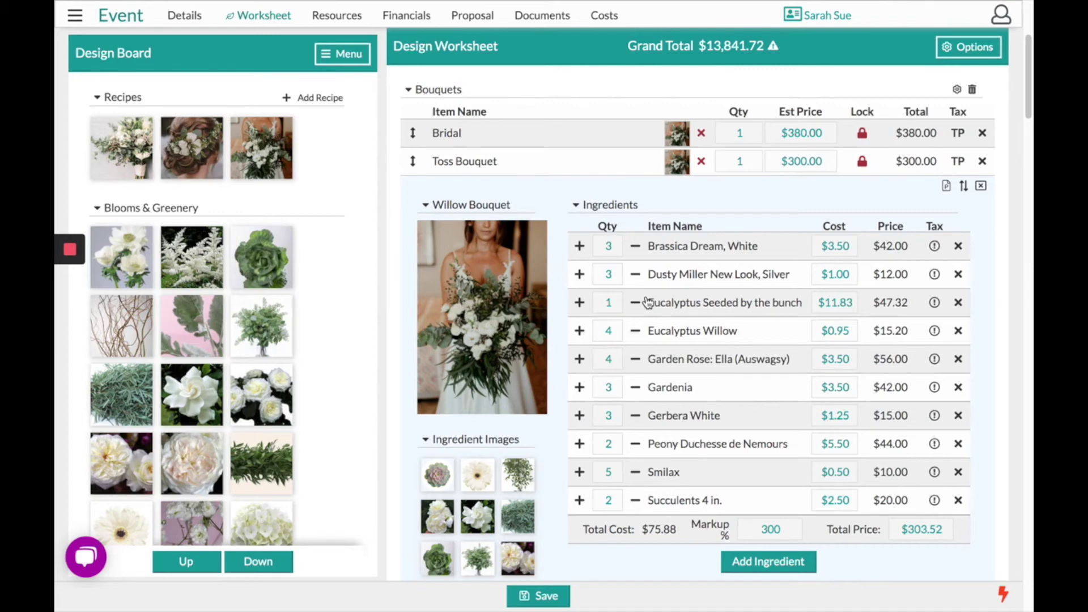
scroll(649, 302, "up", 4)
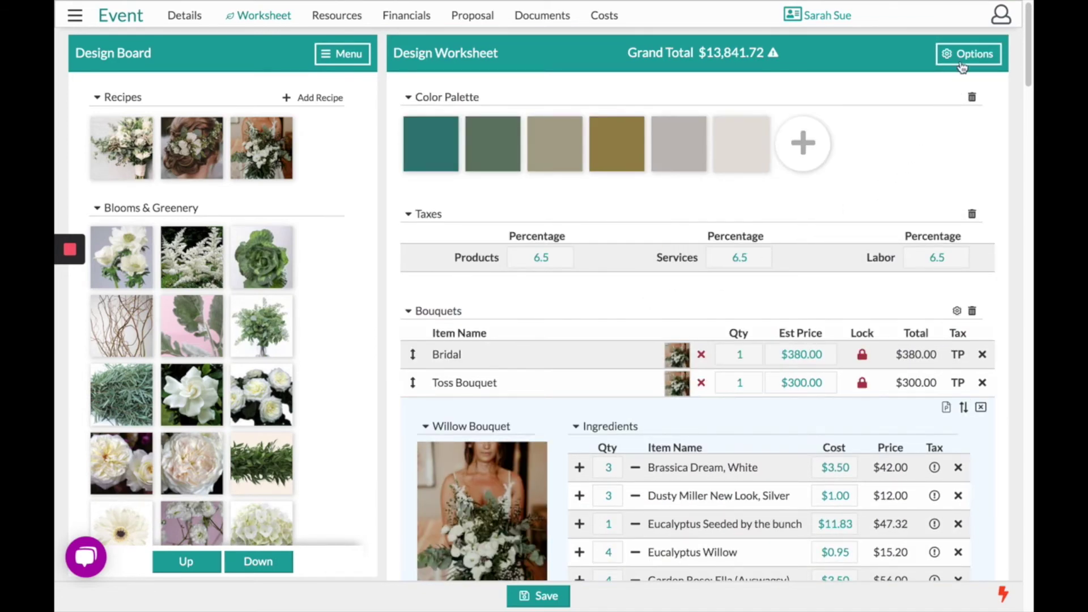
left_click(1001, 17)
left_click(554, 605)
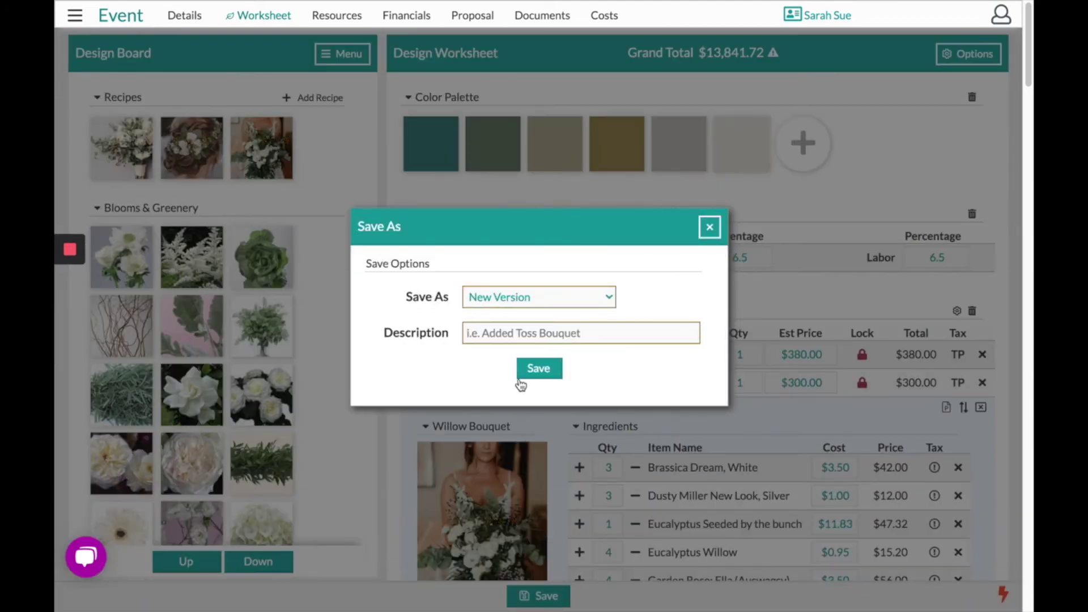
left_click(513, 334)
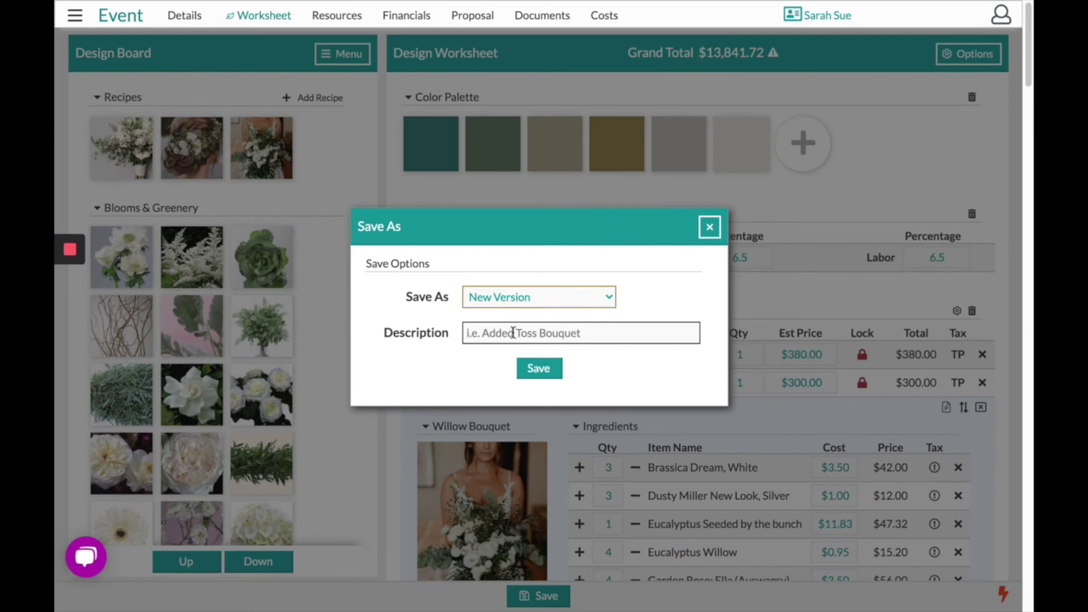
left_click(512, 333)
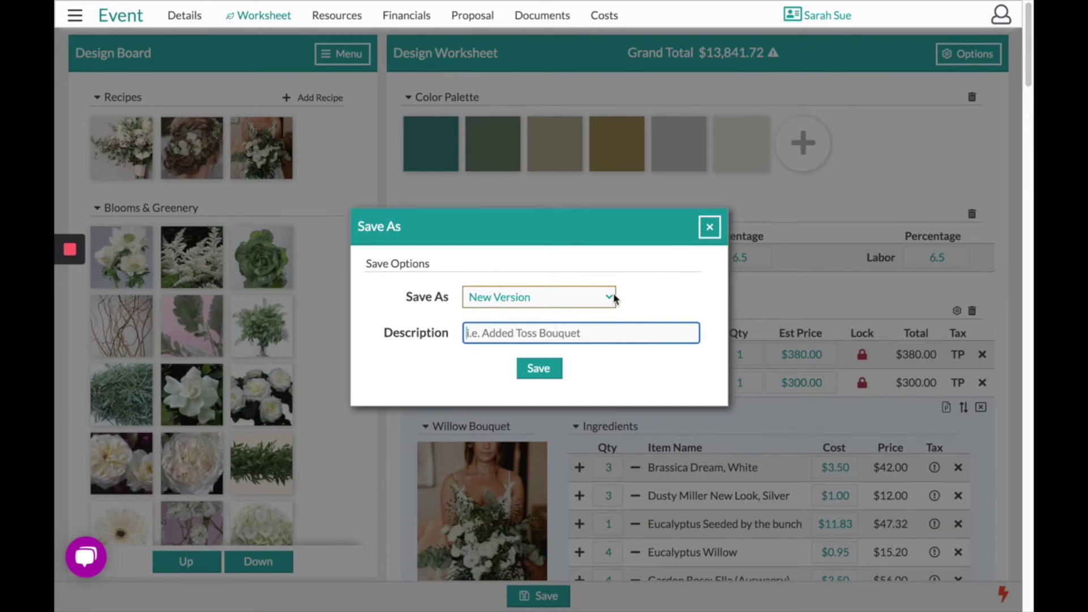
left_click(709, 226)
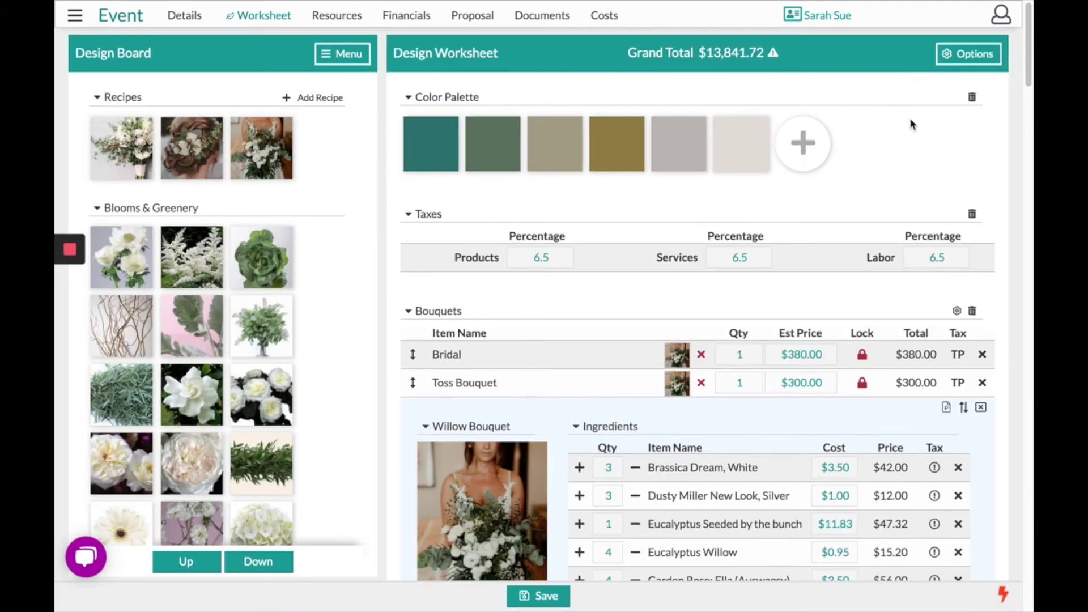
Review the Worksheet Versions list from Options > Load Version, close it, and reopen Options.
left_click(978, 56)
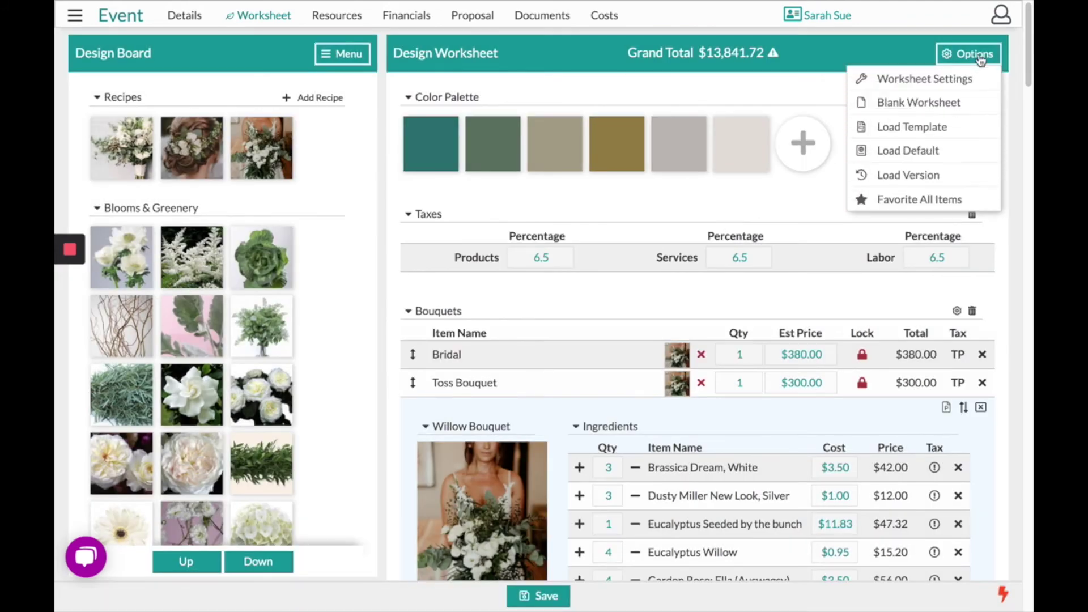
left_click(905, 179)
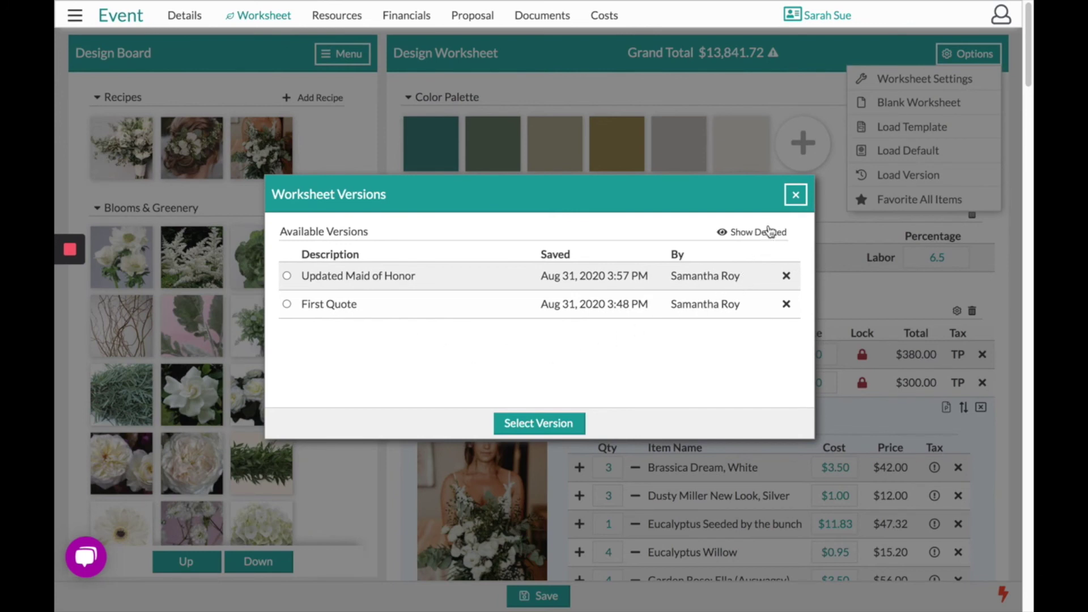
left_click(795, 195)
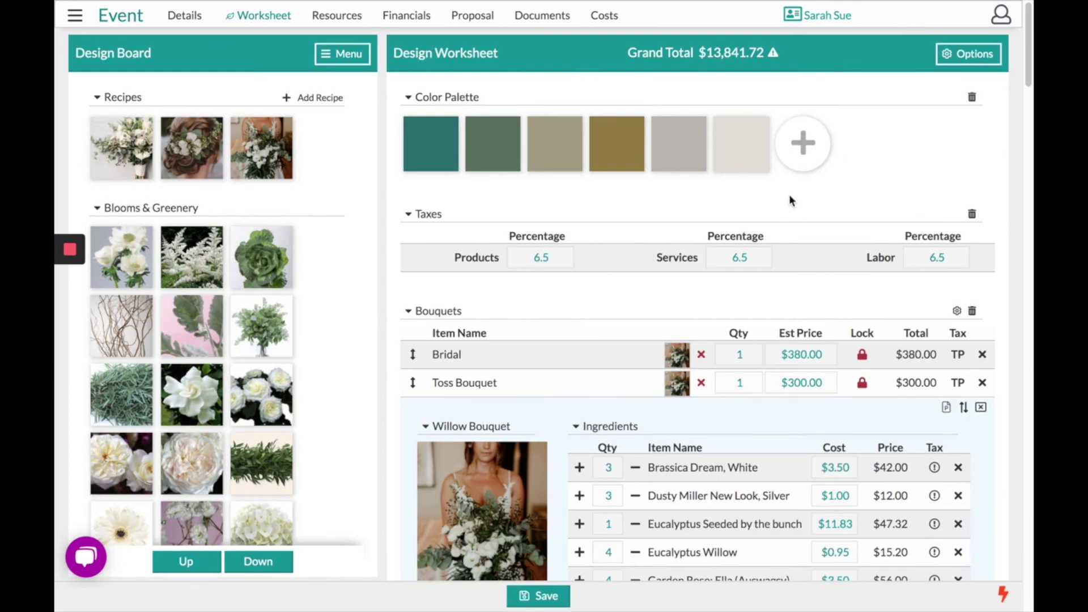
left_click(989, 63)
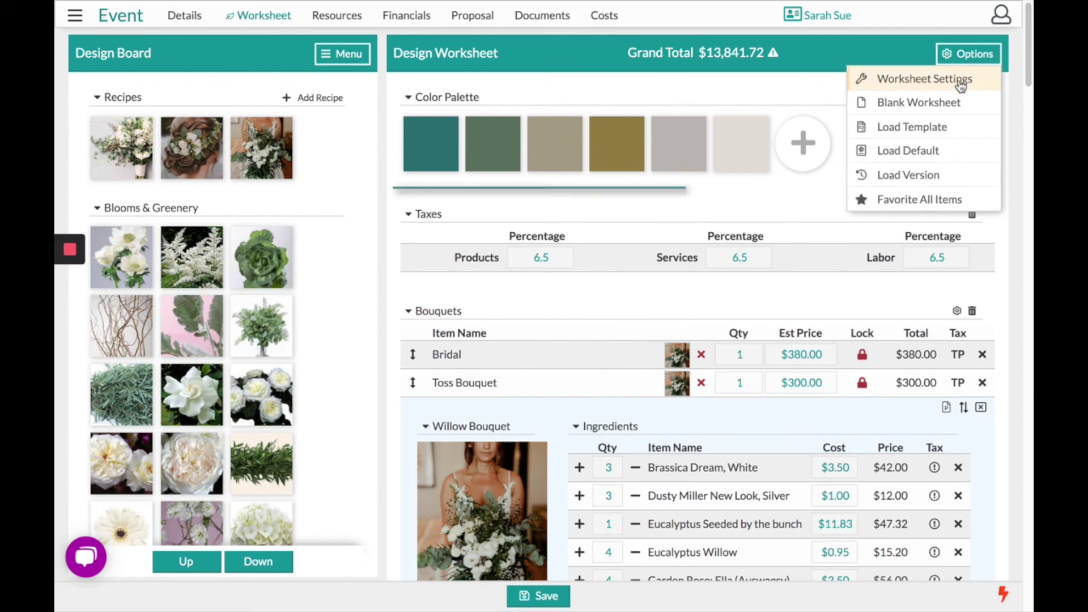
Tick Show Ingredient Prices in Worksheet Settings (Admin Fee Rate 4, Default Markup 300).
left_click(960, 85)
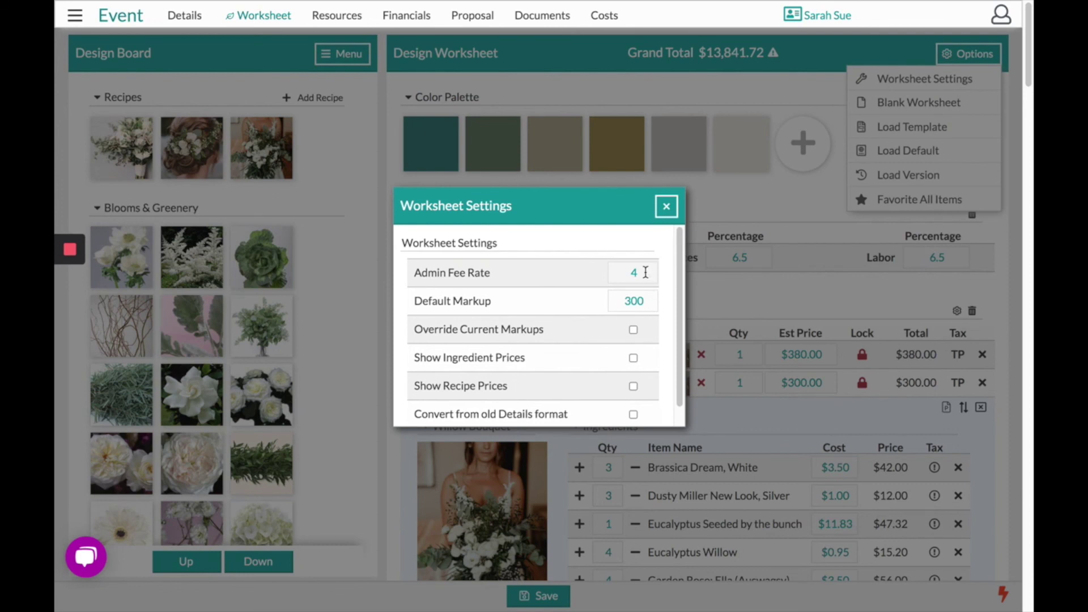
scroll(645, 273, "down", 1)
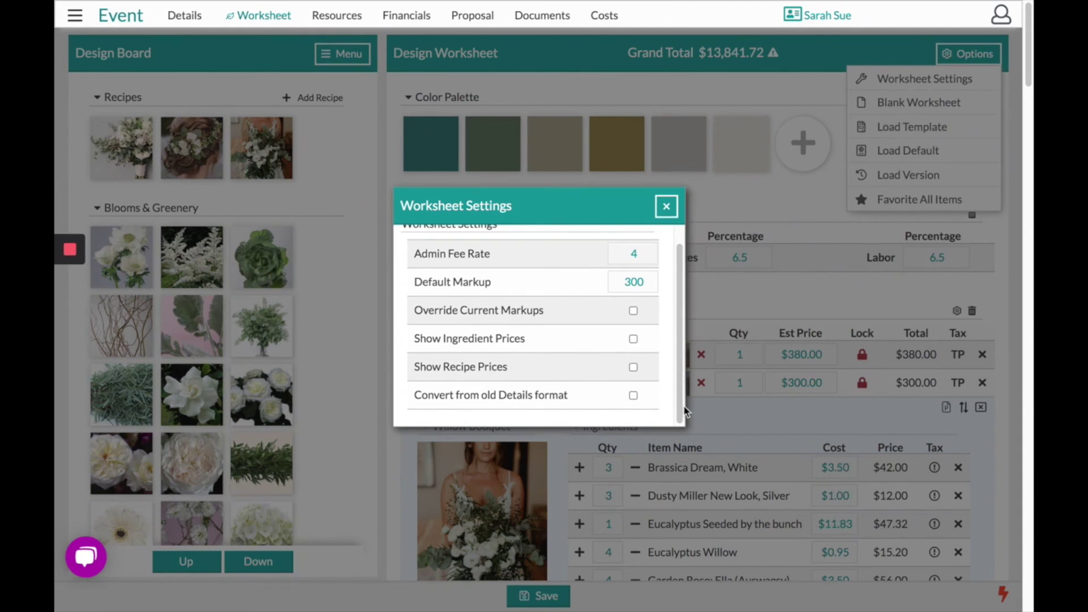
left_click(632, 339)
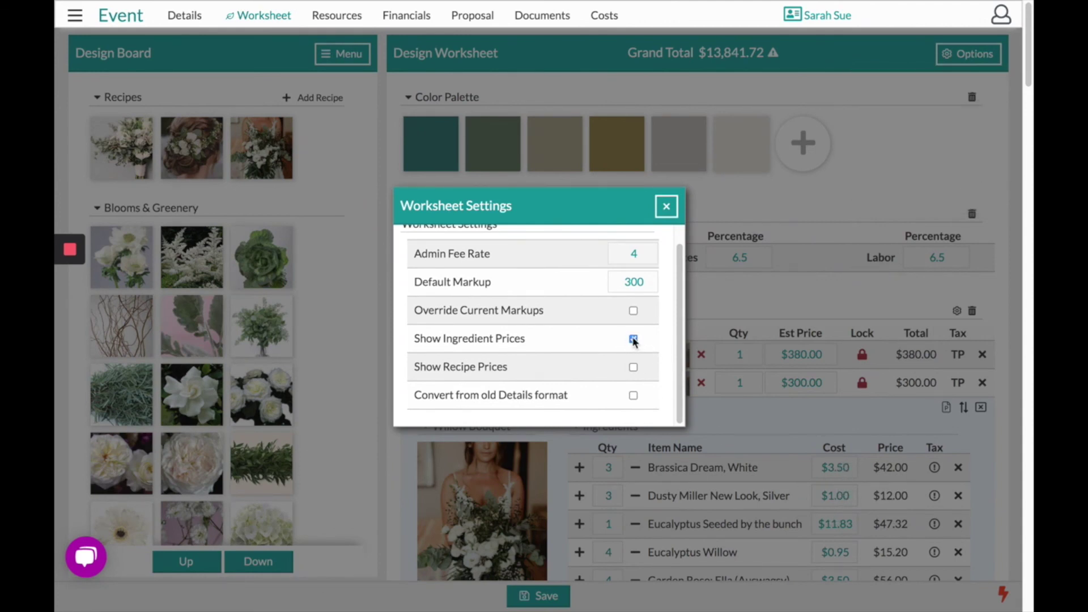